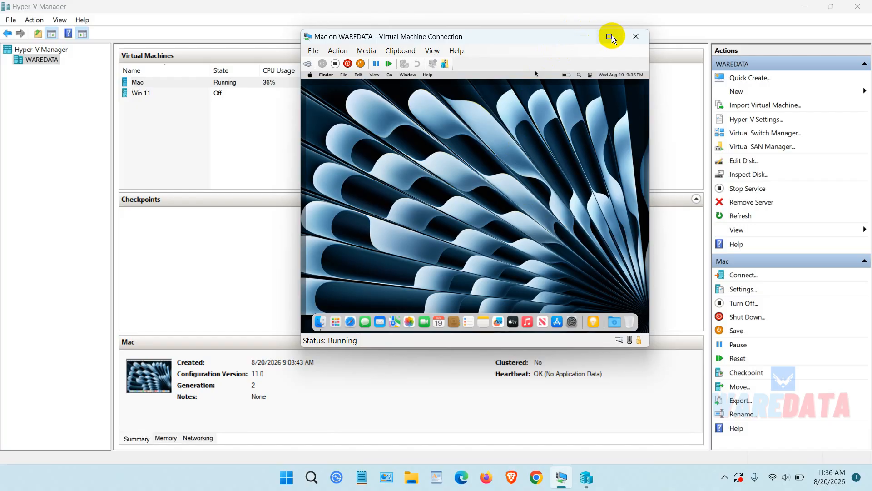
View the running Mac virtual machine full screen and examine What's new in macOS Sequoia in its Mac User Guide
left_click(608, 38)
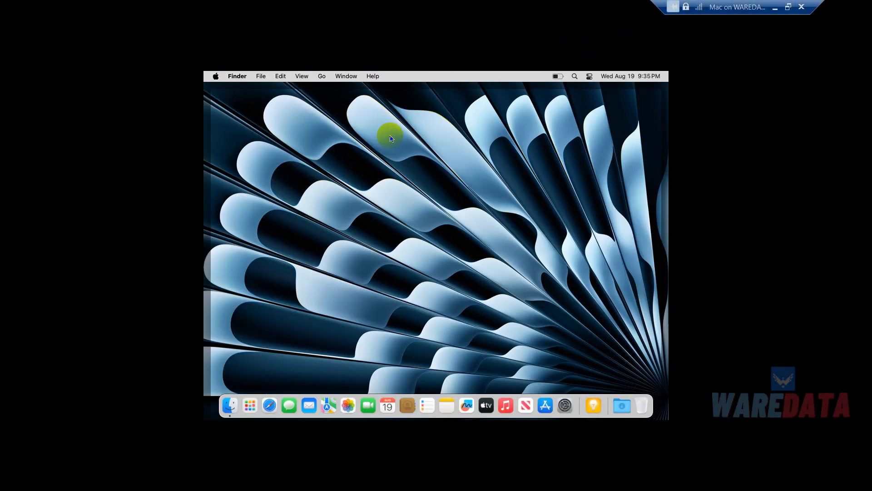
left_click(373, 77)
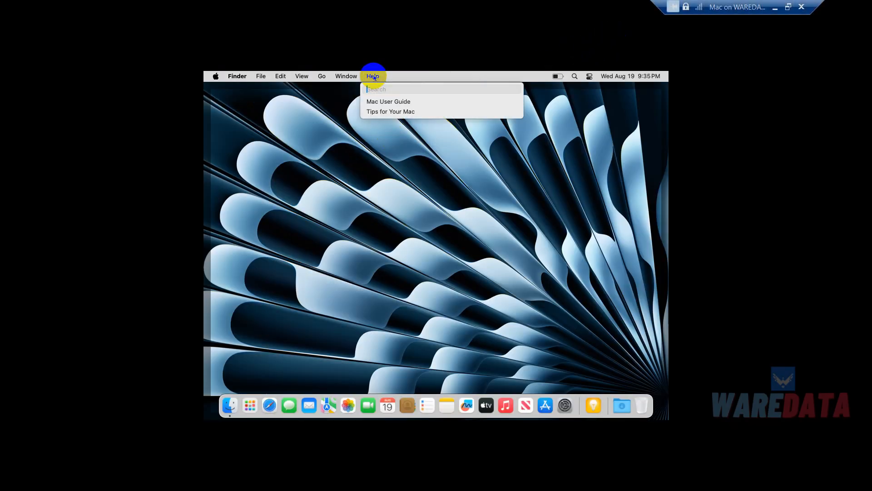
left_click(389, 102)
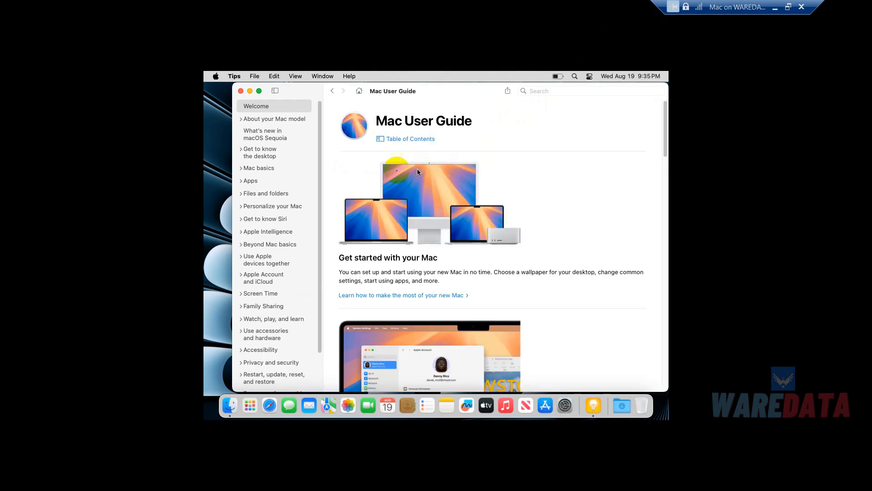
left_click(275, 135)
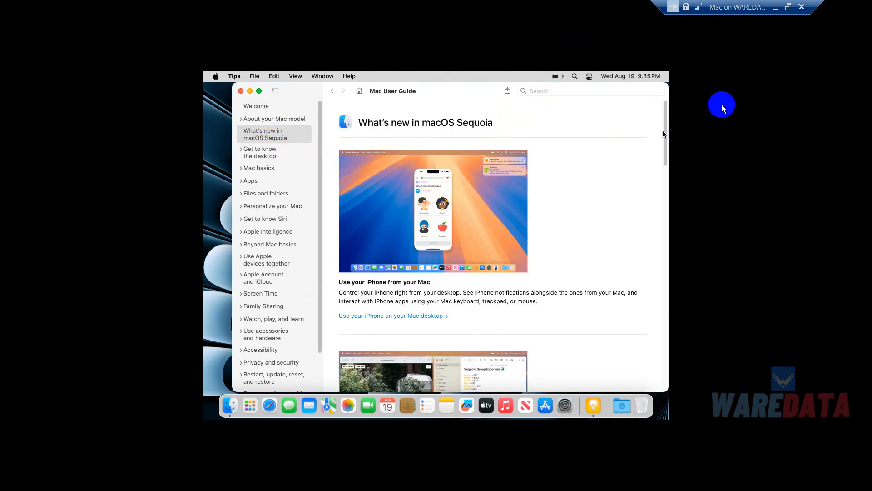
left_click(788, 7)
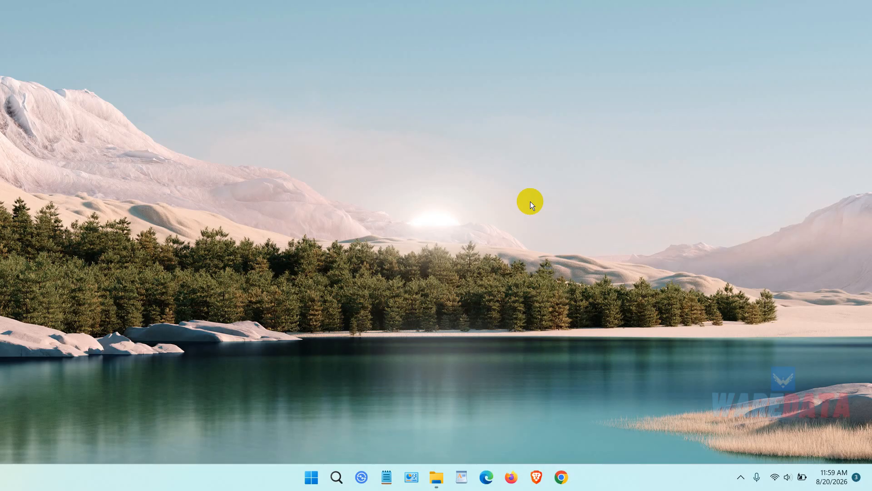
Extract MacOS-Sequoia-waredata.com.zip in the Videos folder with WinRAR
left_click(436, 476)
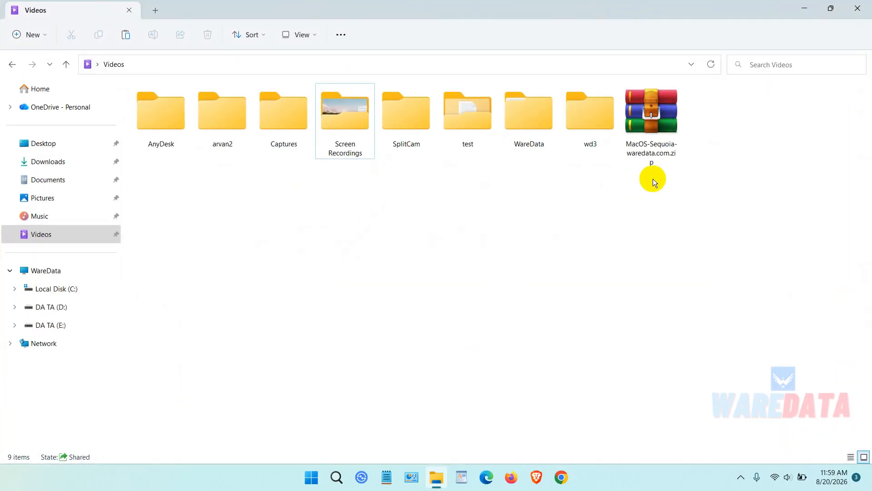
left_click(652, 127)
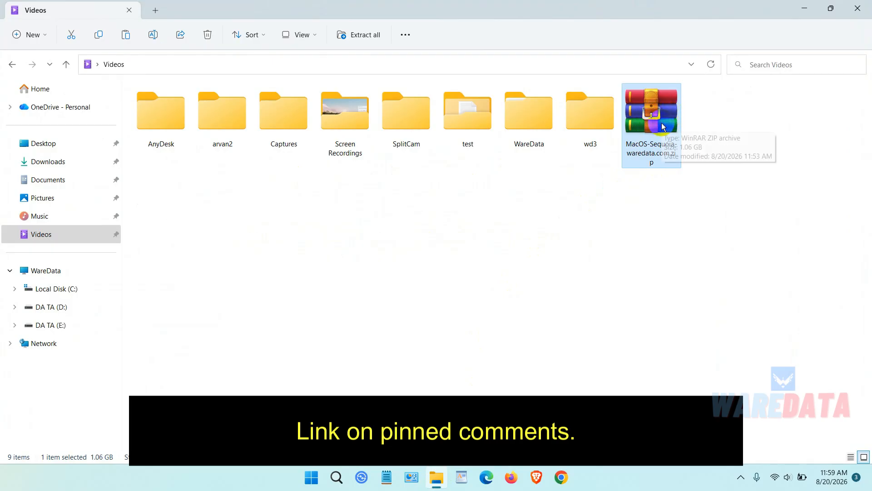
right_click(653, 127)
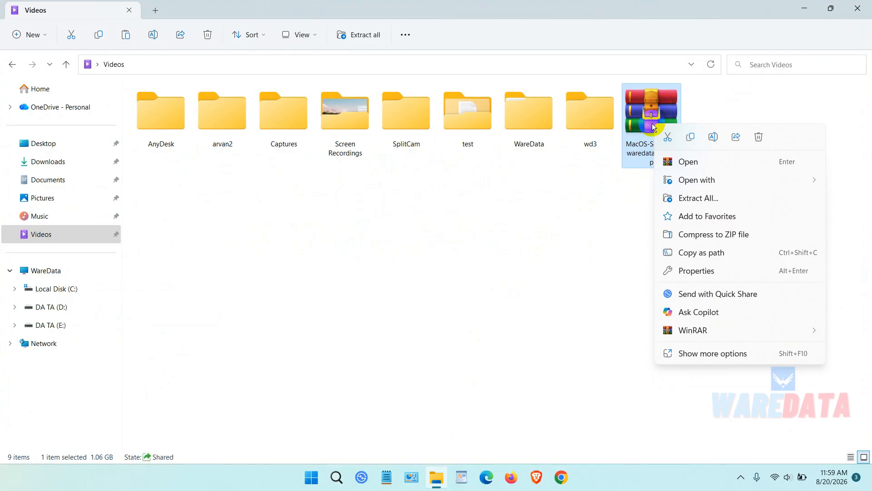
mouse_move(719, 331)
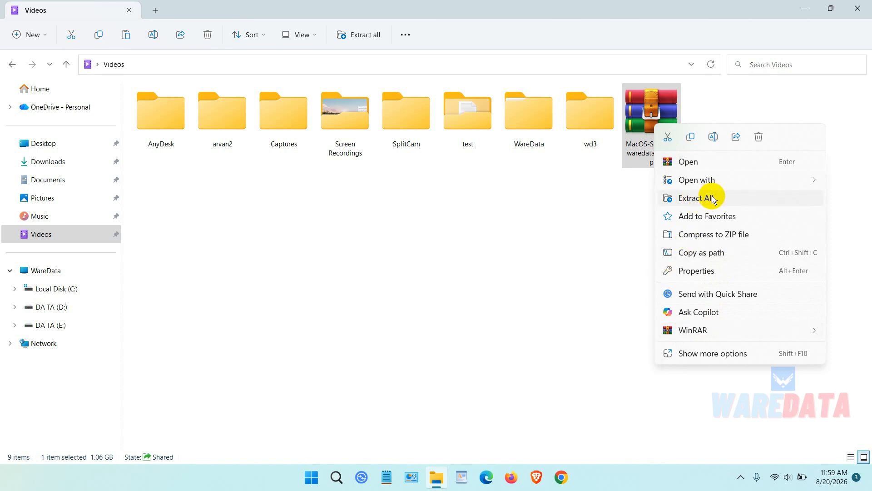
left_click(565, 386)
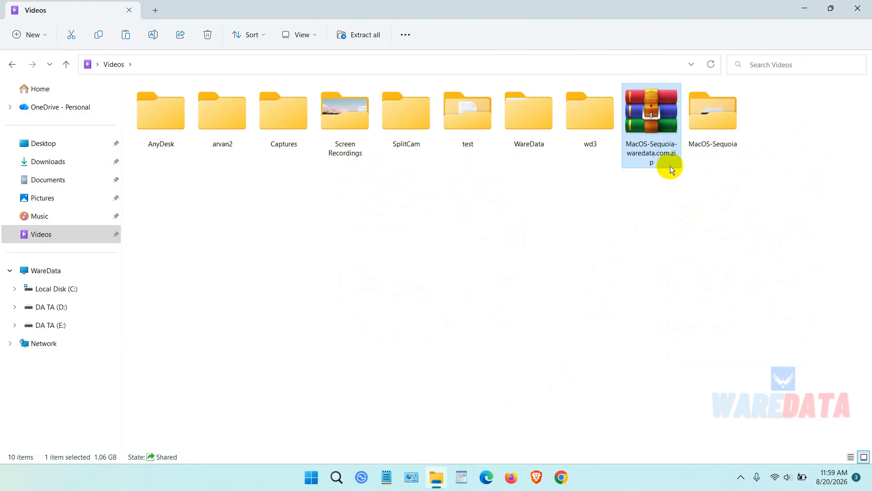
Permanently delete the original MacOS-Sequoia-waredata.com.zip archive from the Videos folder
left_click(688, 187)
left_click(657, 124)
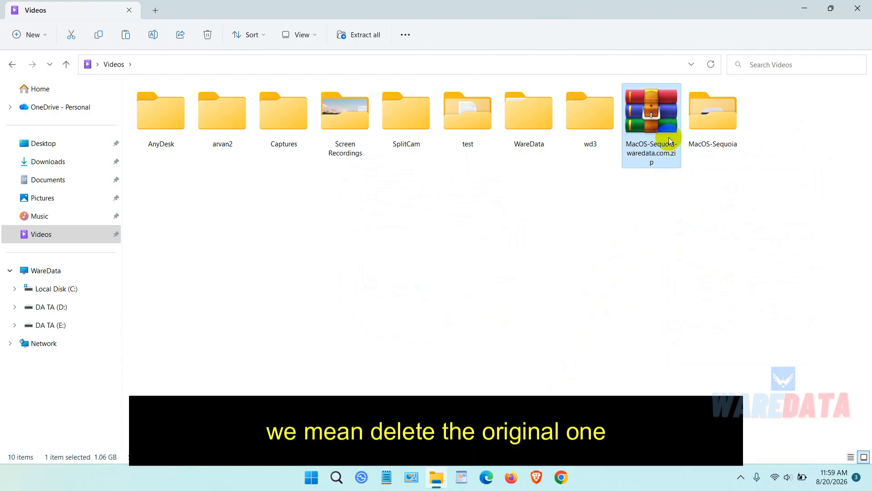
key("shift+Delete")
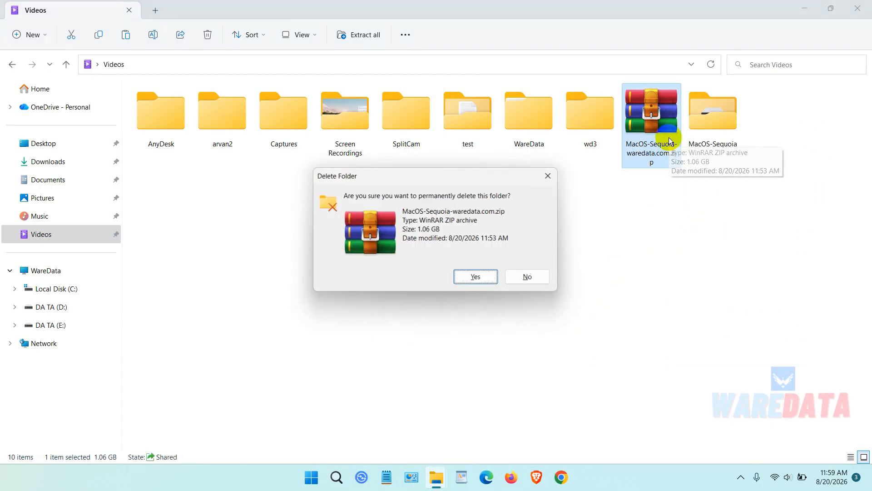
key("Return")
Check the VHDX file in the extracted MacOS-Sequoia folder and the free space on the computer's drives
double_click(667, 139)
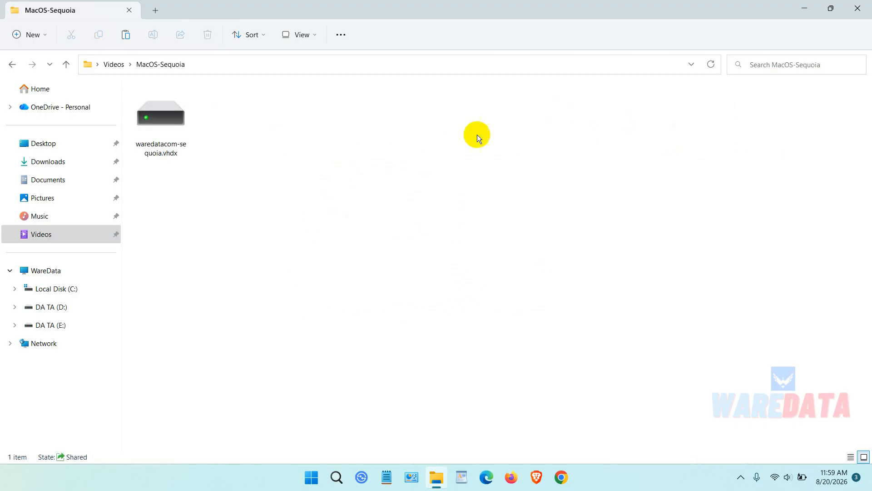
left_click(159, 116)
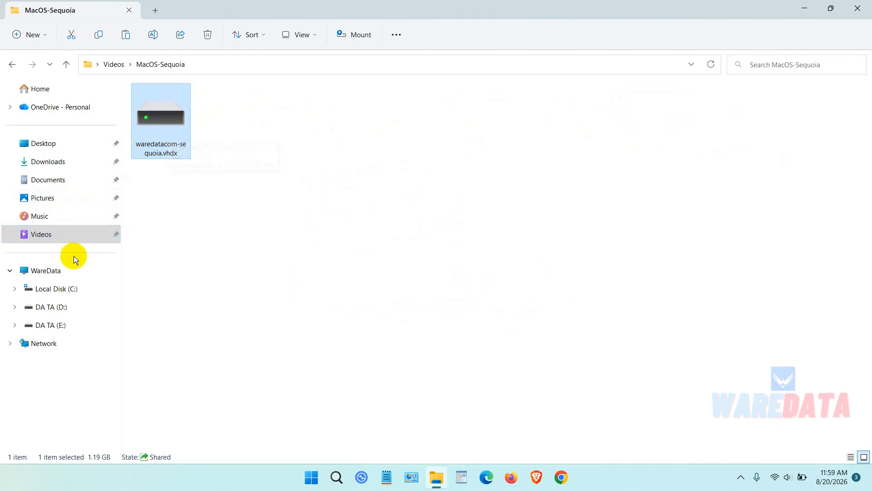
left_click(63, 269)
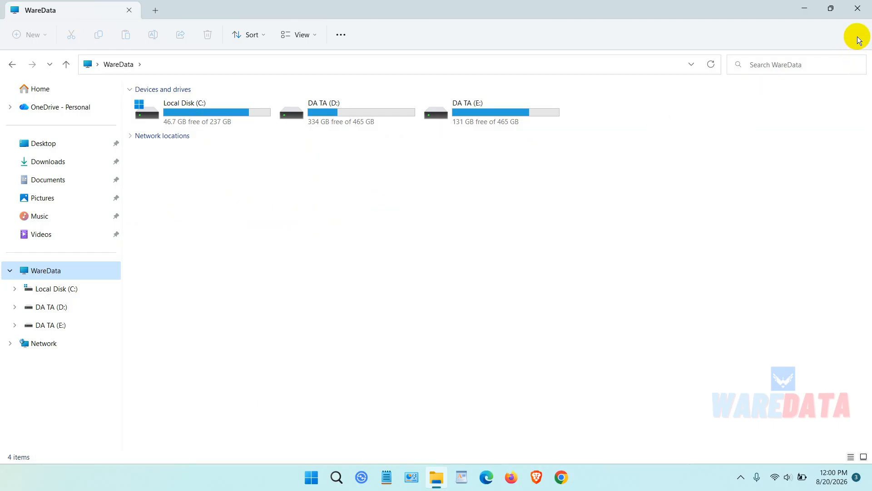
left_click(858, 9)
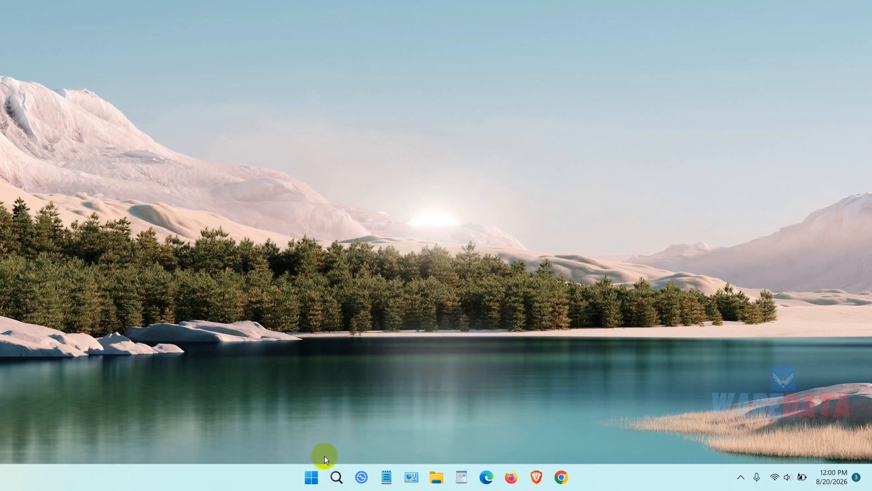
Open Hyper-V Manager, start creating a new virtual machine and name it Mac
left_click(311, 477)
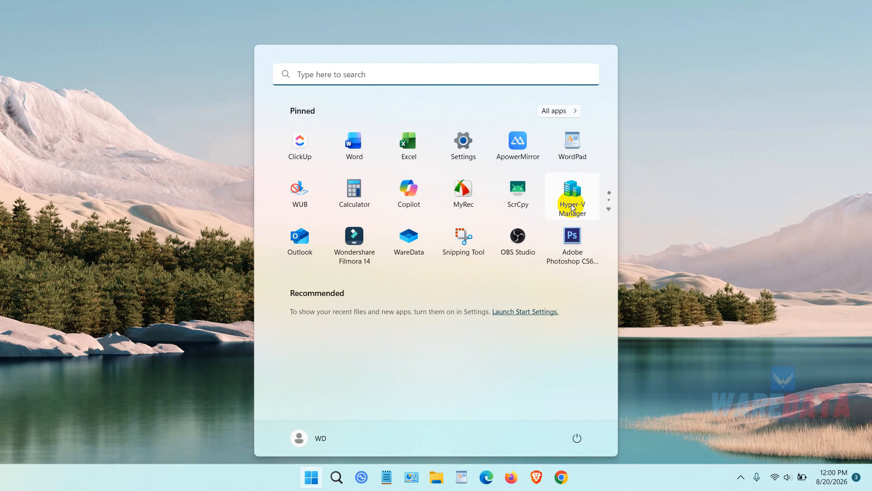
left_click(571, 202)
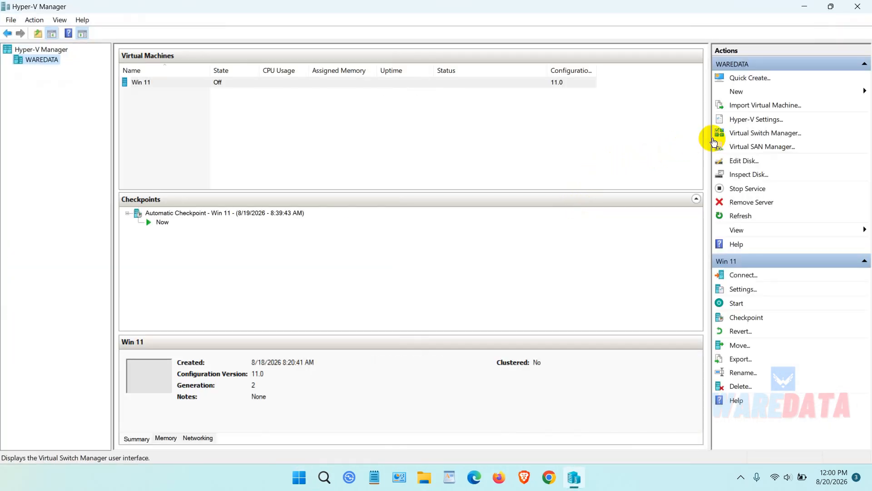
left_click(756, 91)
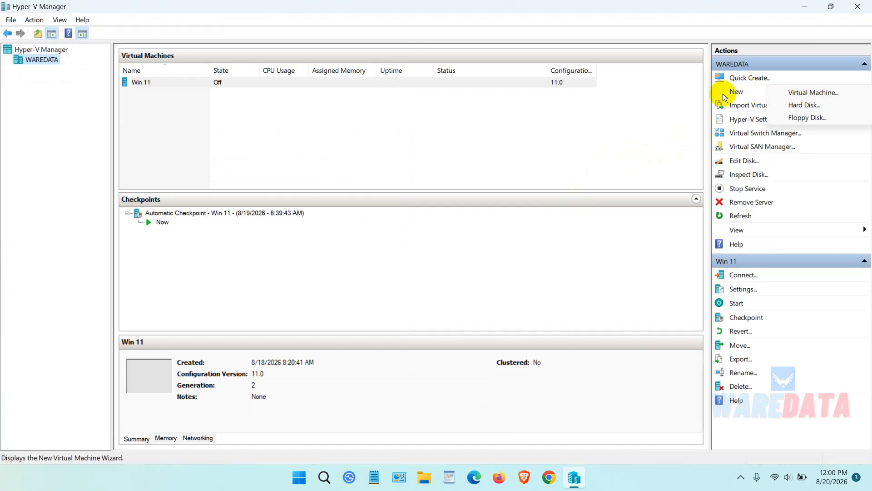
left_click(805, 94)
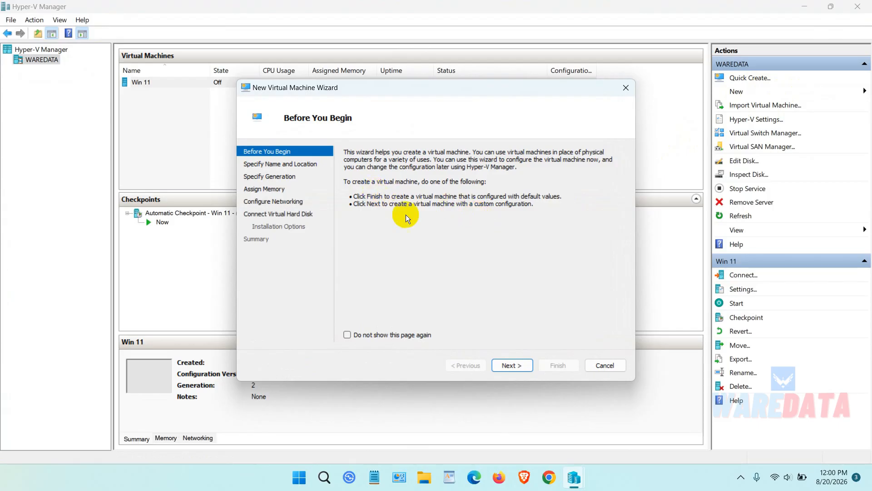
left_click(512, 364)
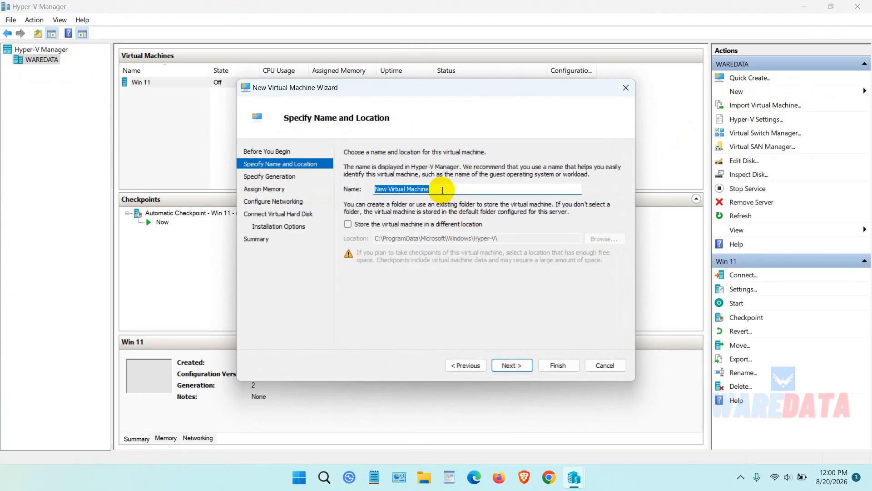
left_click(443, 188)
left_click_drag(465, 188, 356, 185)
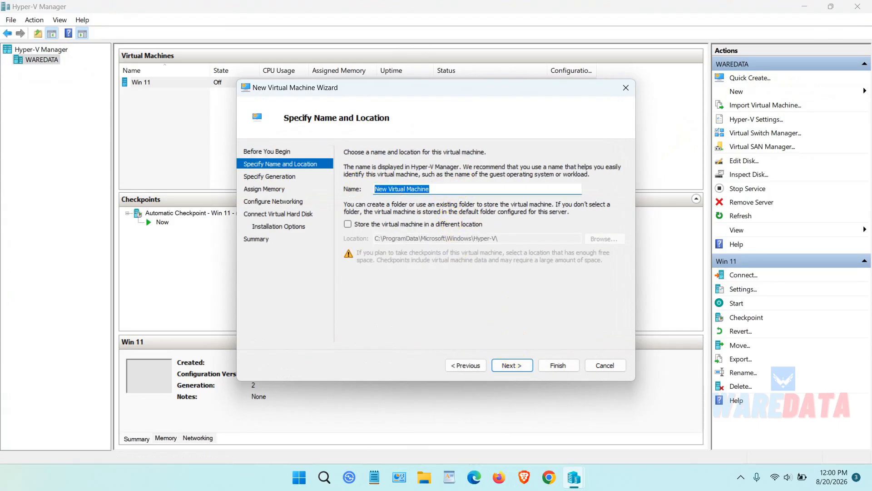
type("Mac")
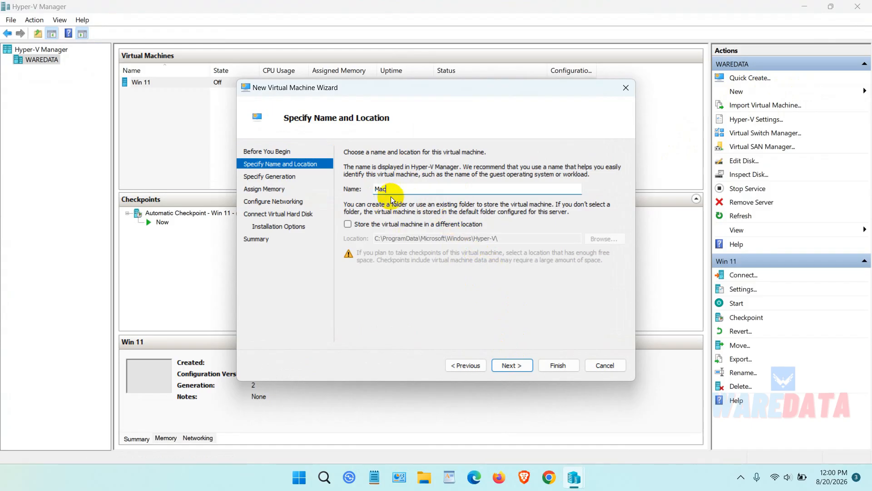
left_click(522, 363)
Choose Generation 2 for the virtual machine and set its startup memory to 11096 MB
left_click(369, 201)
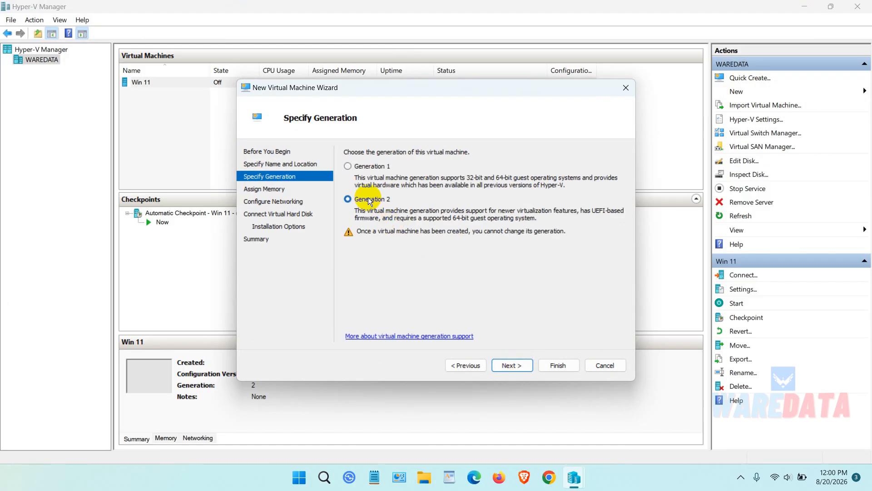
left_click(519, 363)
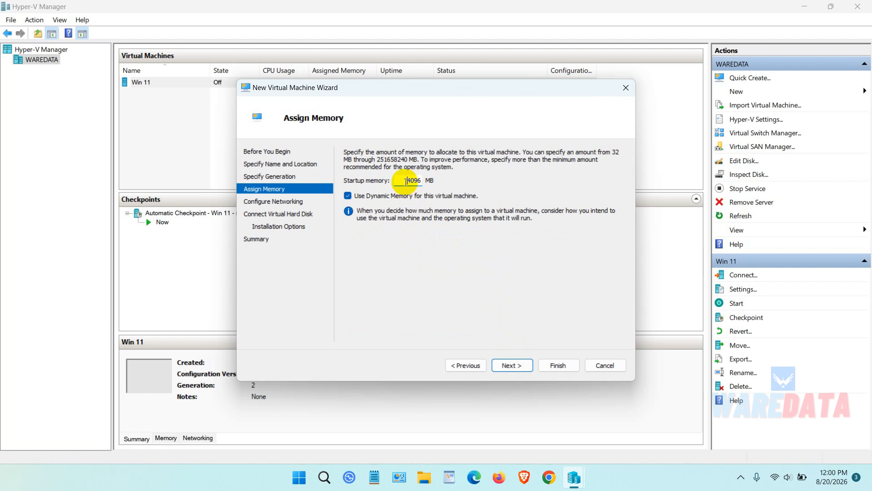
left_click(410, 181)
key("BackSpace")
type("11")
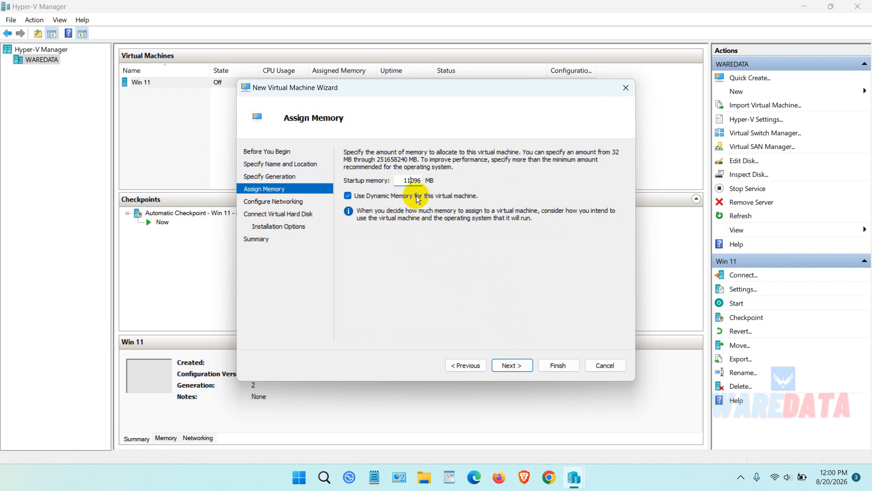
left_click(519, 365)
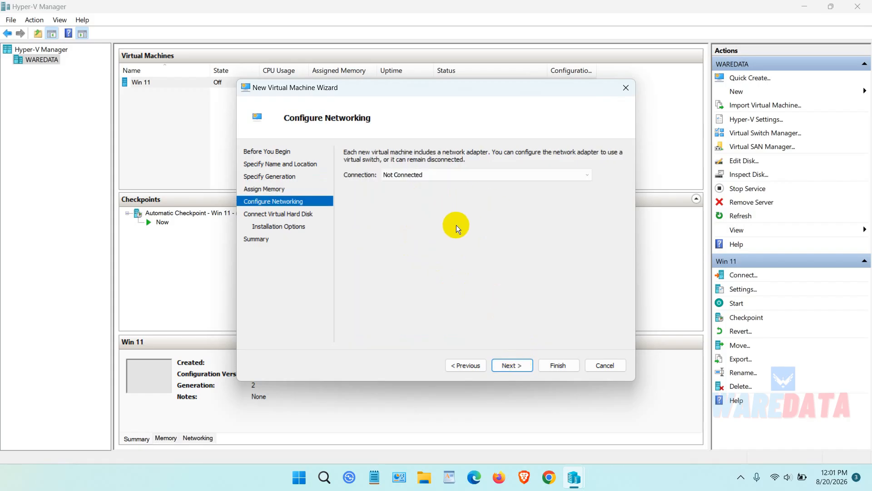
Connect the new virtual machine's network adapter to Default Switch
left_click(465, 175)
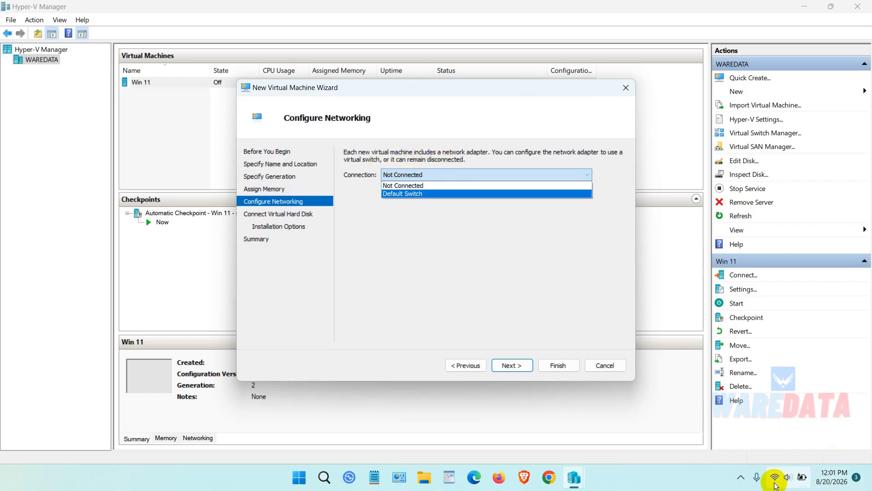
left_click(460, 194)
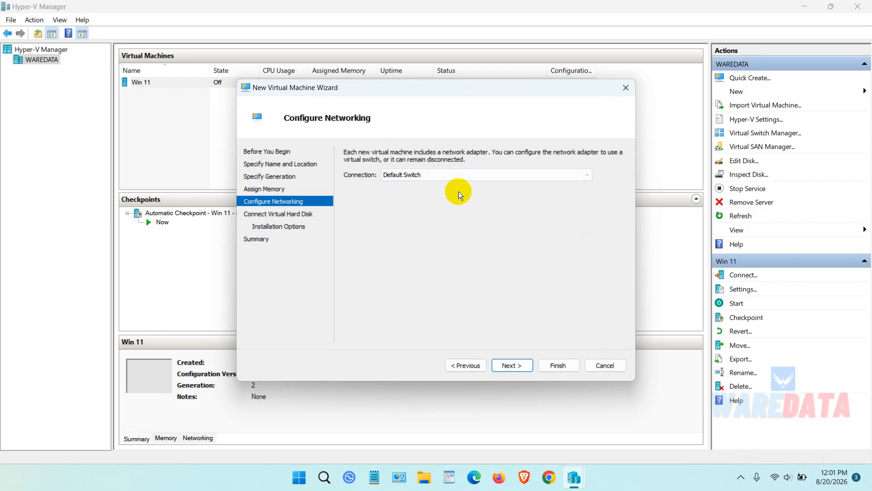
left_click(518, 366)
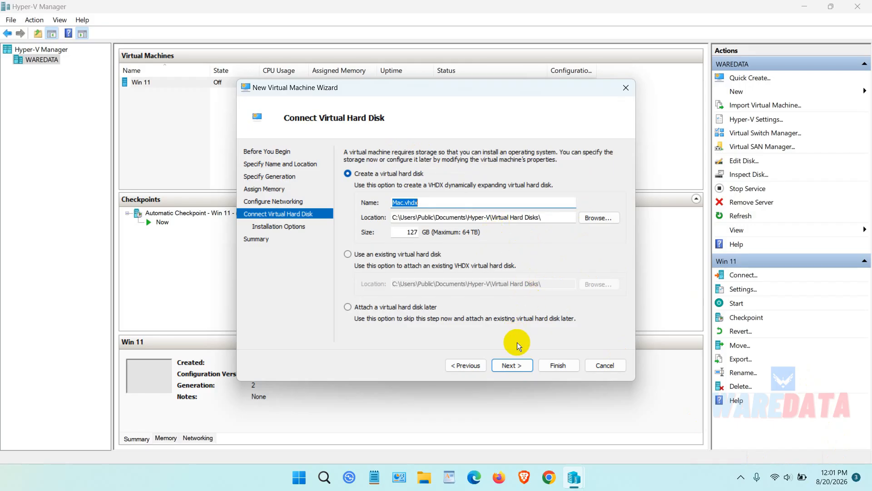
Create the virtual machine with a new Mac.vhdx disk and the "Install an operating system later" option, and select it in the list
double_click(411, 232)
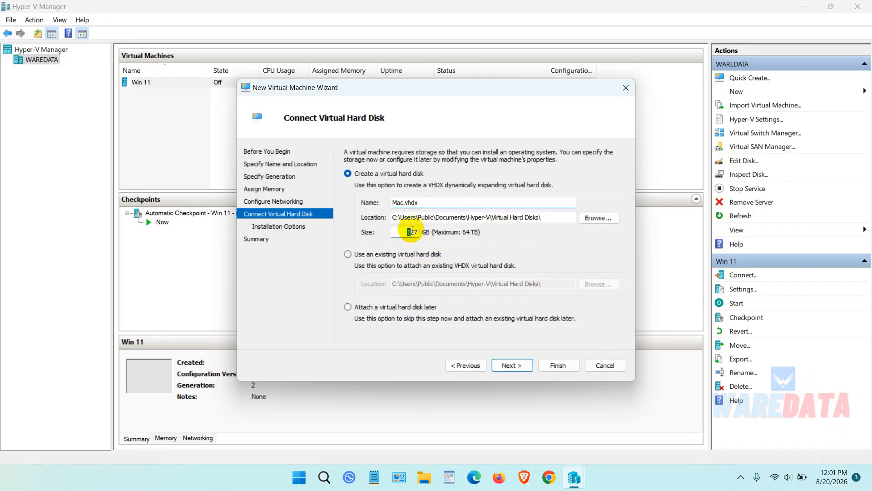
left_click(514, 366)
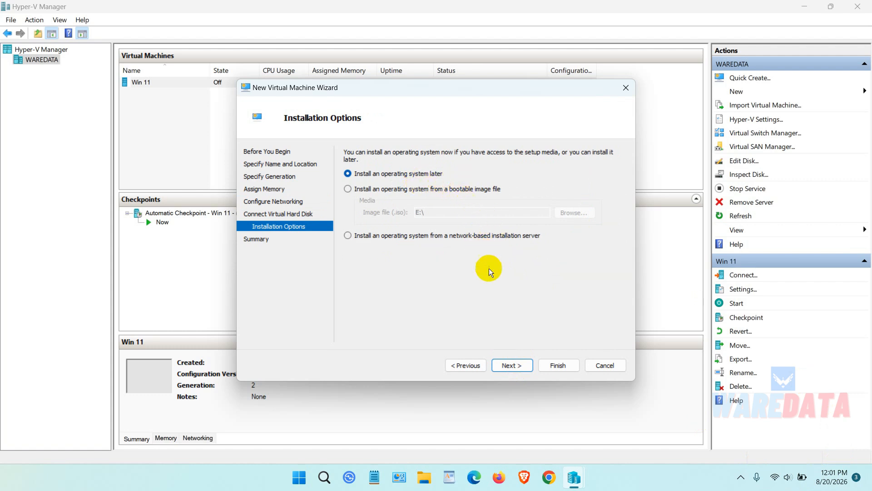
left_click(509, 366)
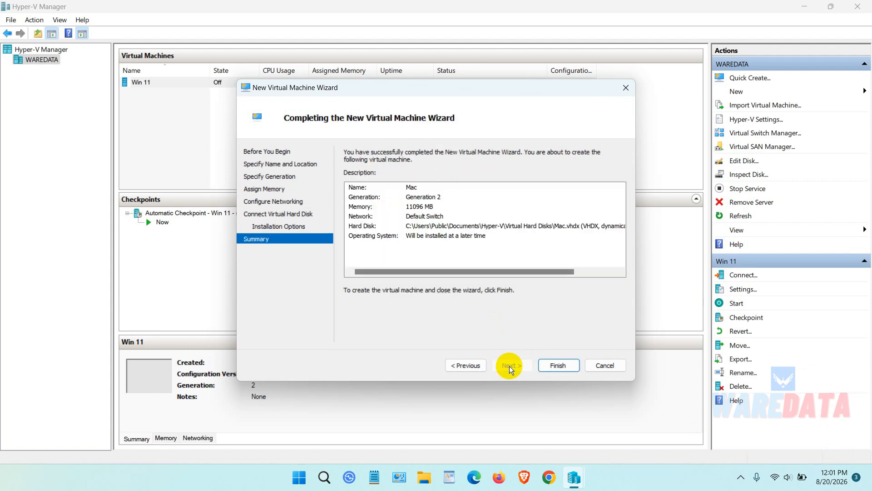
left_click(558, 365)
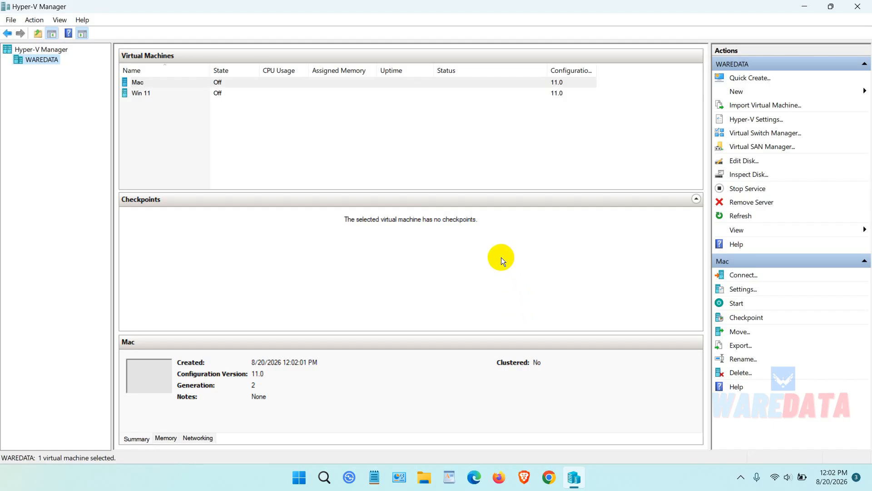
left_click(401, 83)
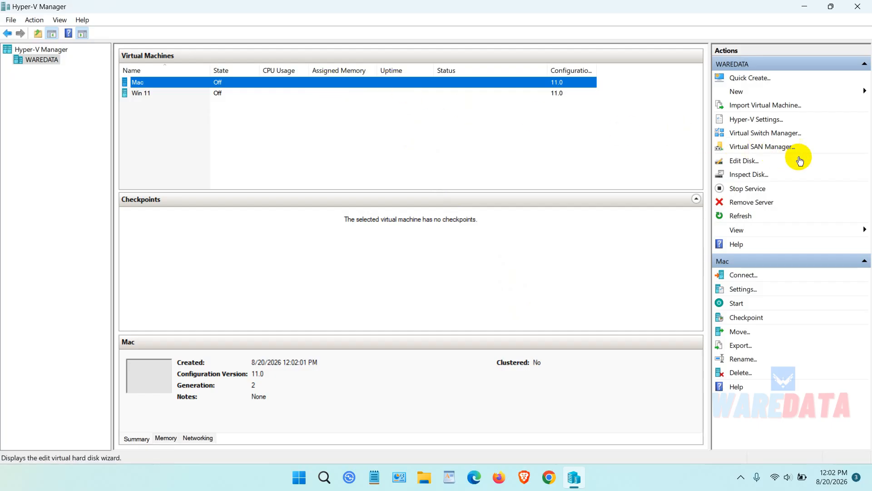
Create an external virtual switch named New Virtual WareData on the Intel(R) Wireless-AC 9560 160MHz adapter and apply it
left_click(769, 138)
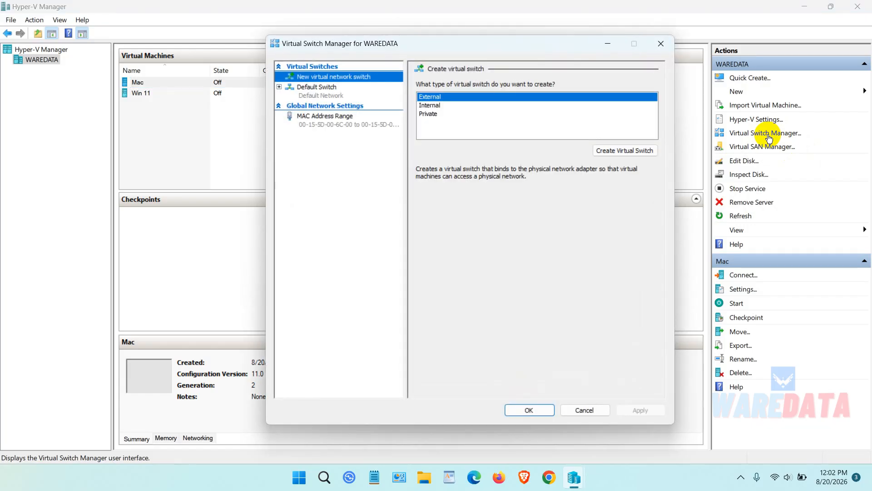
left_click(449, 97)
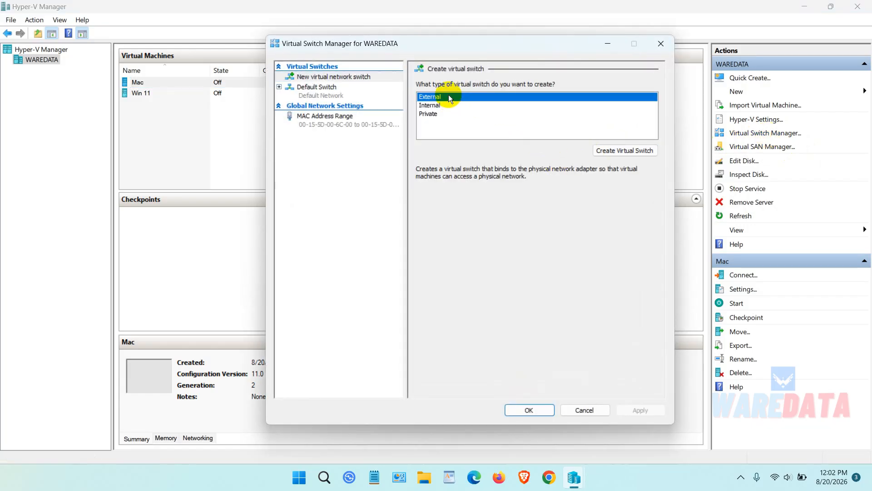
left_click(628, 152)
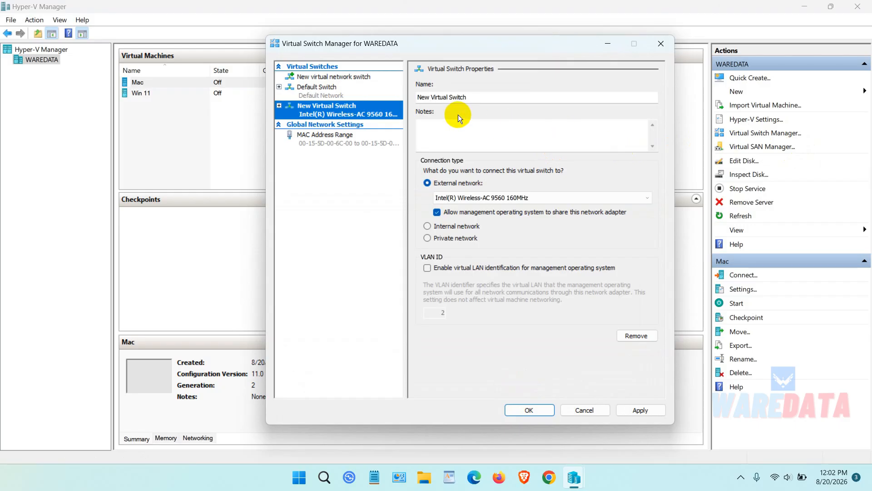
left_click_drag(472, 96, 451, 98)
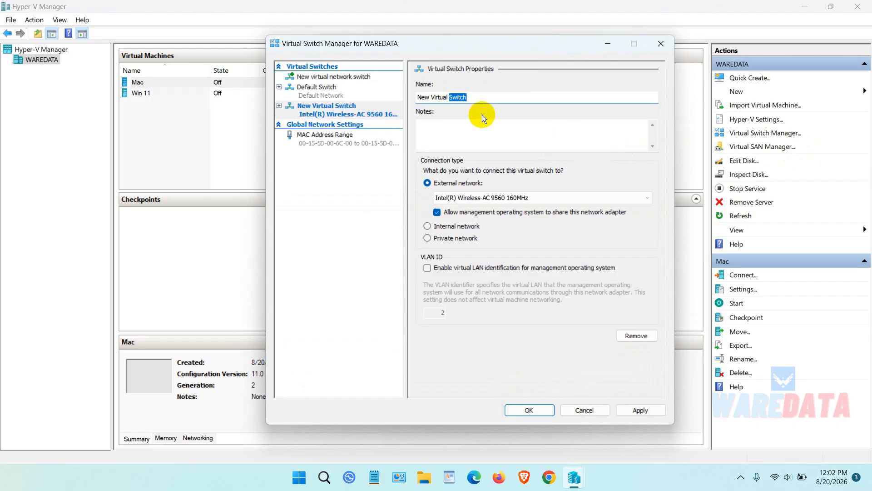
key("BackSpace")
type("WareData")
left_click(640, 410)
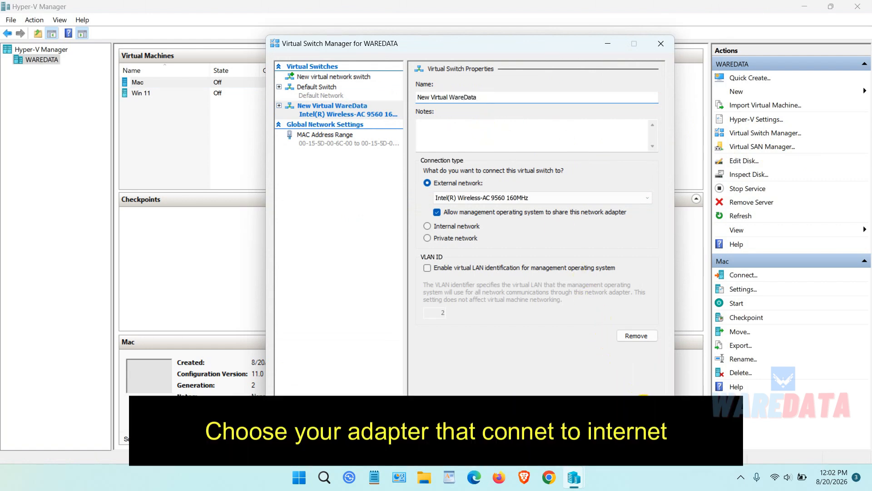
left_click(498, 273)
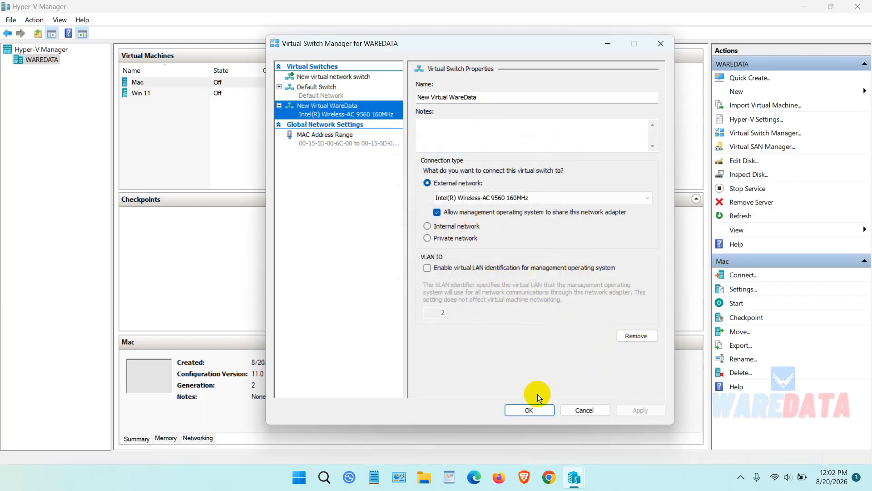
left_click(535, 409)
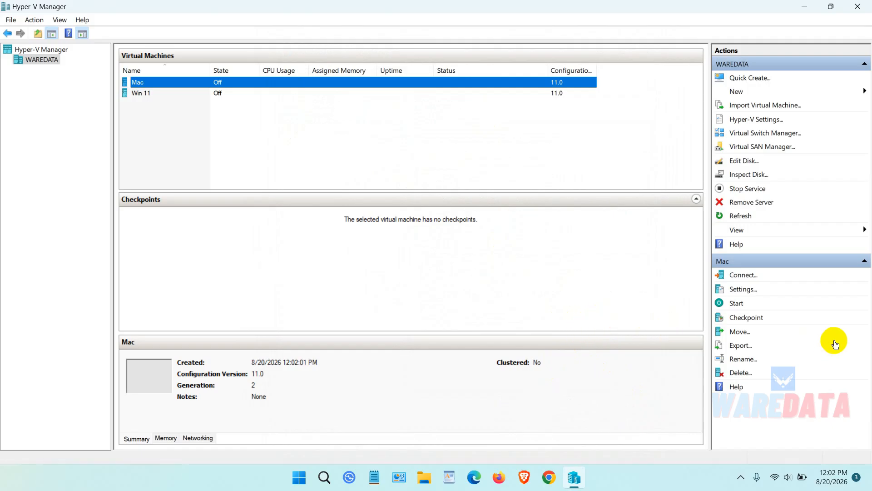
Connect the Mac virtual machine's network adapter to the New Virtual WareData switch and apply the change
left_click(737, 291)
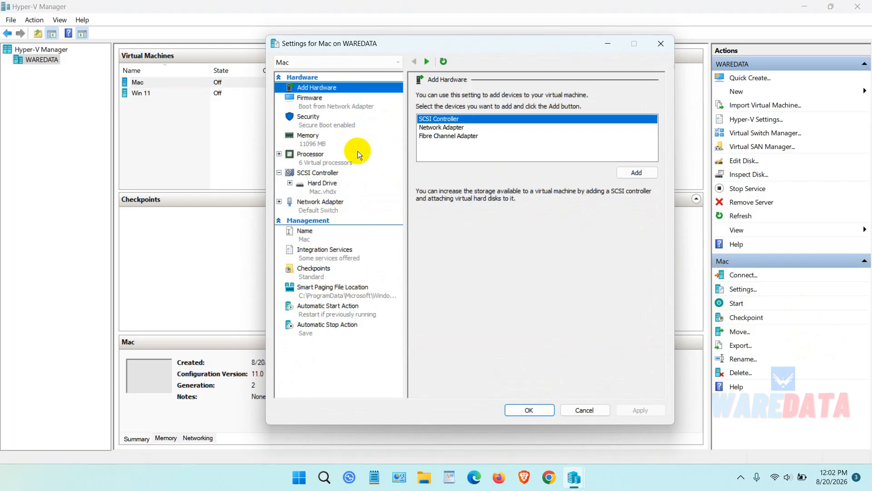
left_click(337, 206)
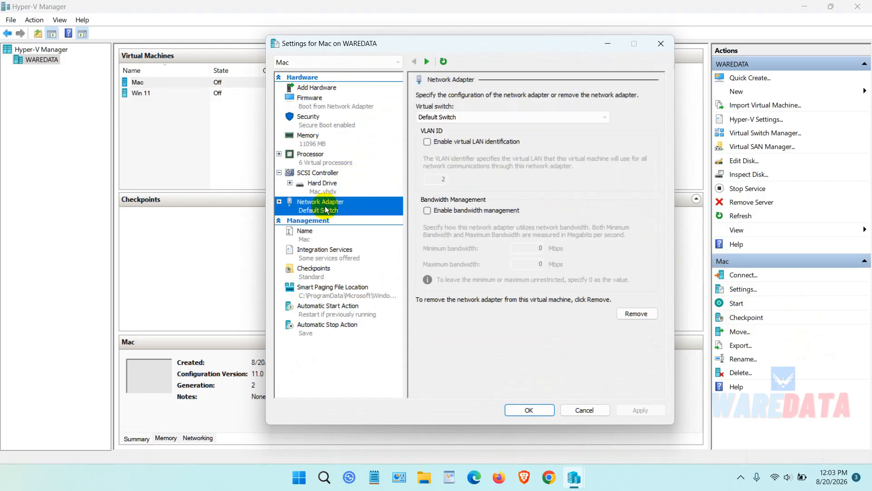
left_click(492, 119)
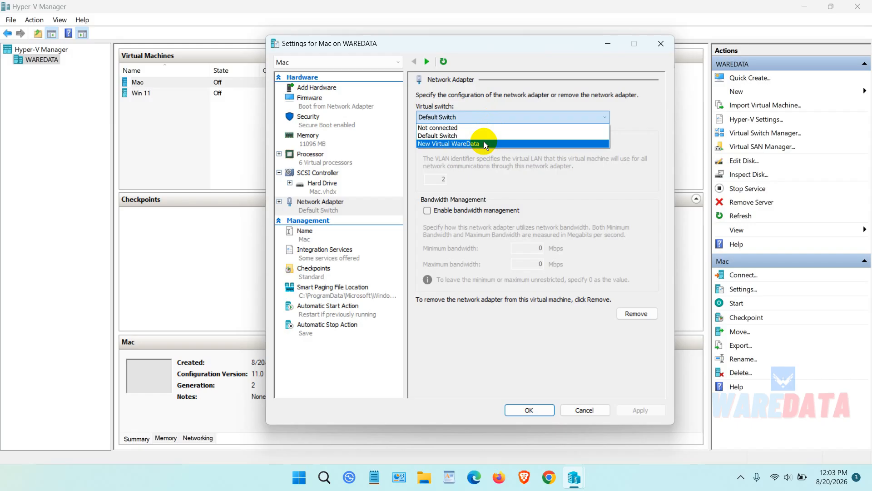
left_click(484, 144)
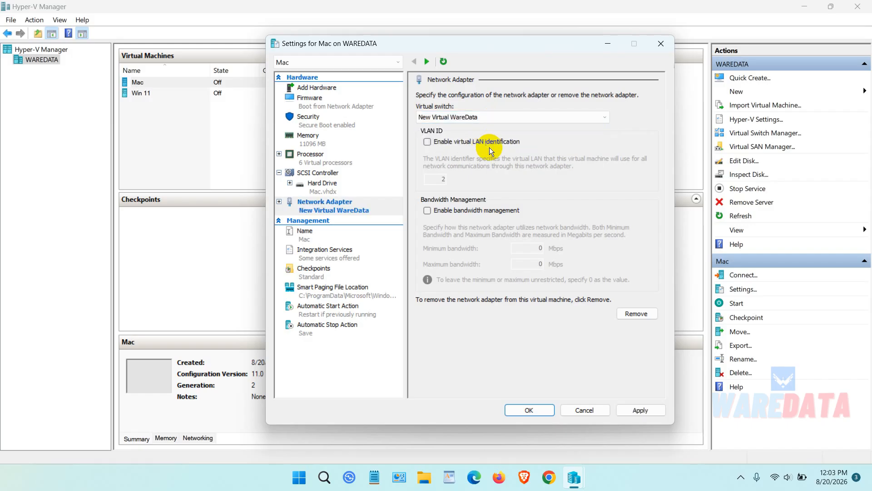
left_click(648, 408)
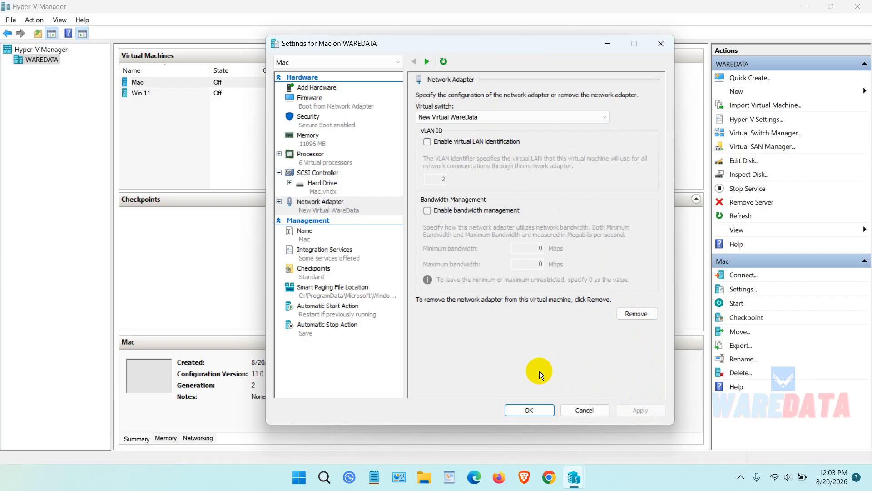
Add a hard drive to the SCSI controller using waredatacom-sequoia.vhdx from the MacOS-Sequoia folder in Videos
left_click(331, 174)
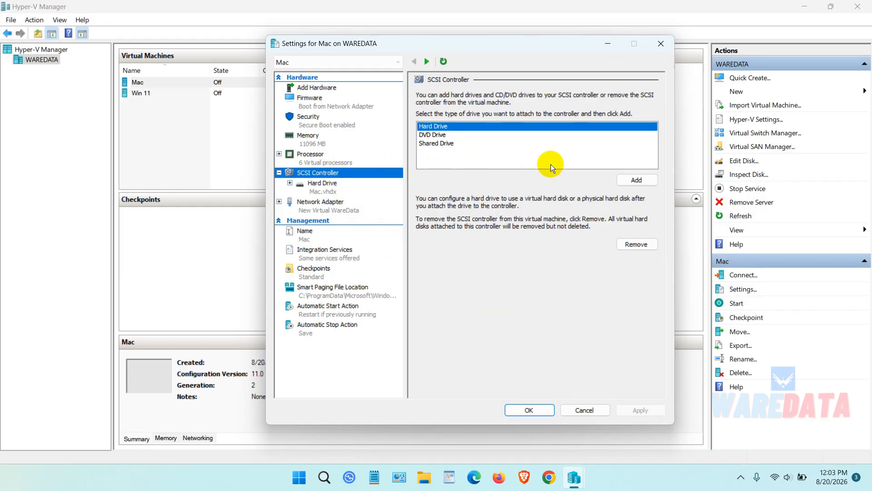
left_click(637, 181)
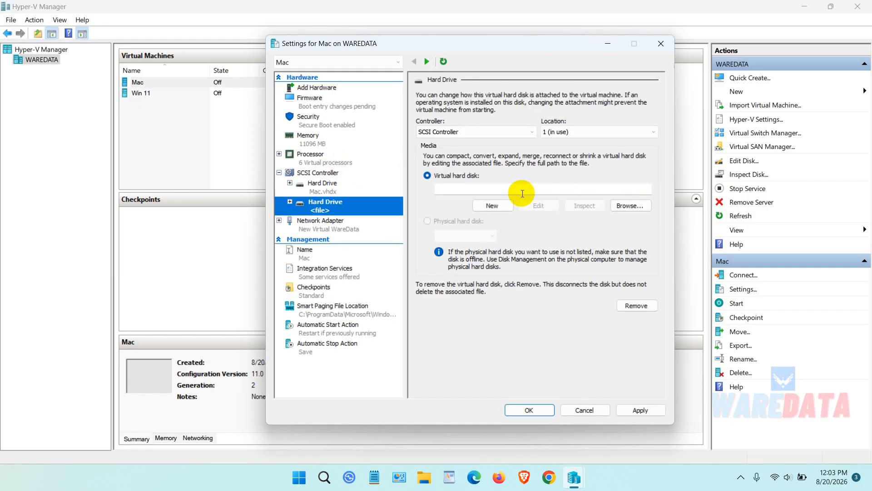
left_click(616, 206)
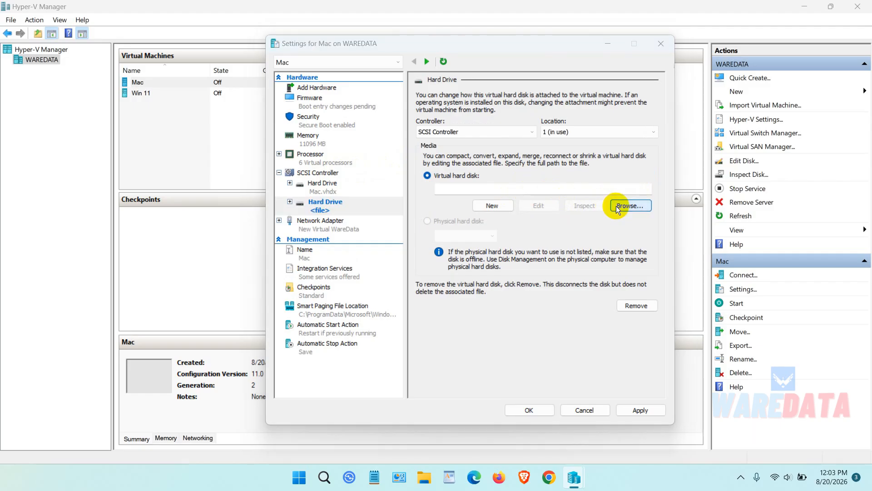
left_click(326, 200)
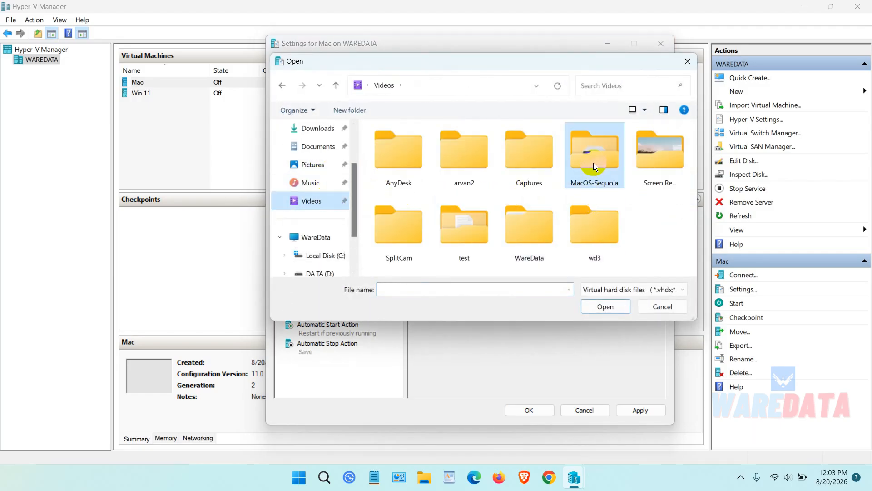
double_click(595, 184)
left_click(409, 166)
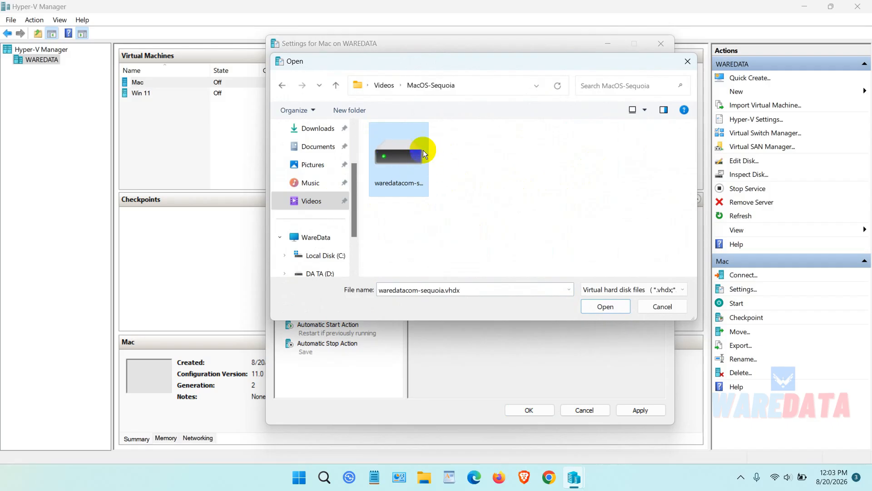
left_click(597, 305)
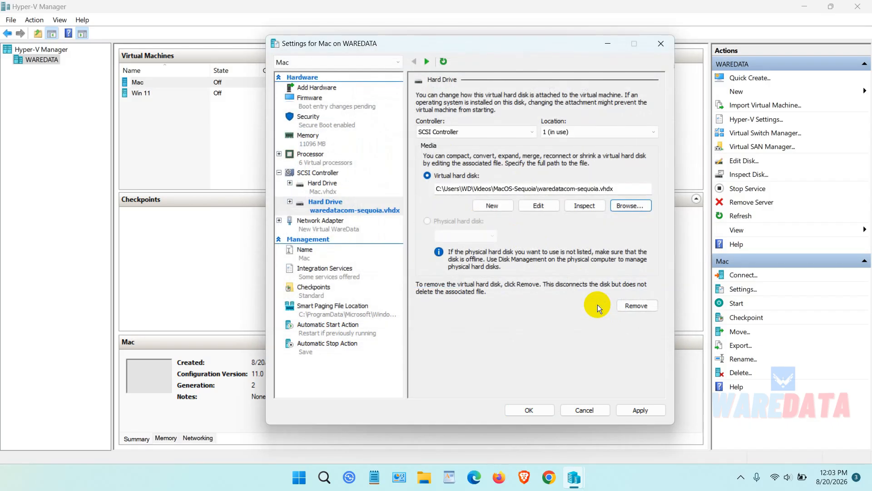
Compare the settings of the two hard drives attached to the SCSI controller
left_click(334, 185)
left_click(339, 203)
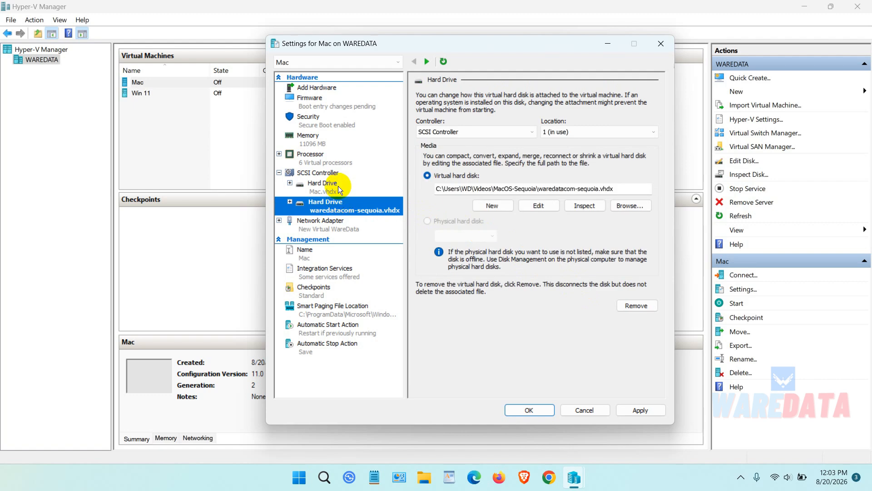
left_click(337, 186)
left_click(341, 204)
left_click(342, 188)
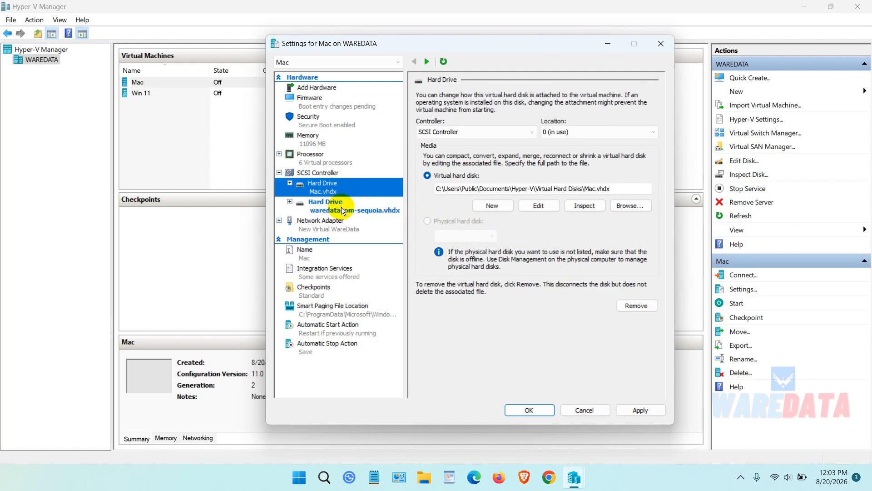
left_click(341, 206)
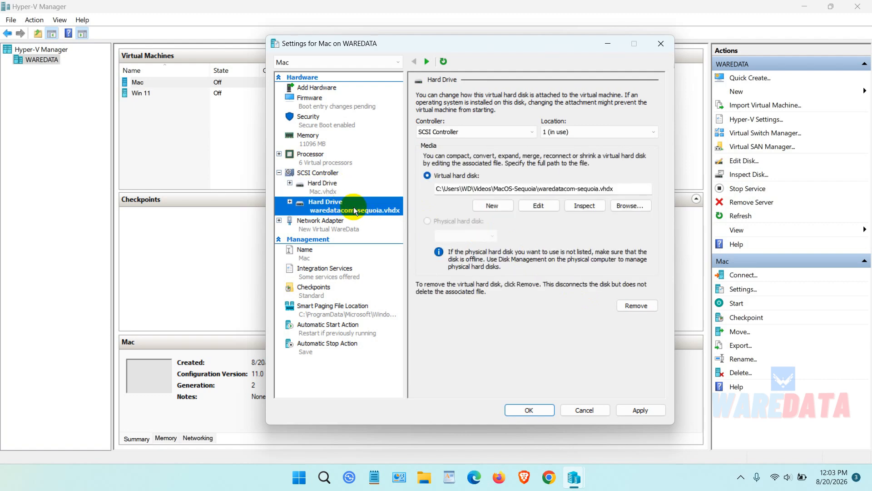
left_click(344, 189)
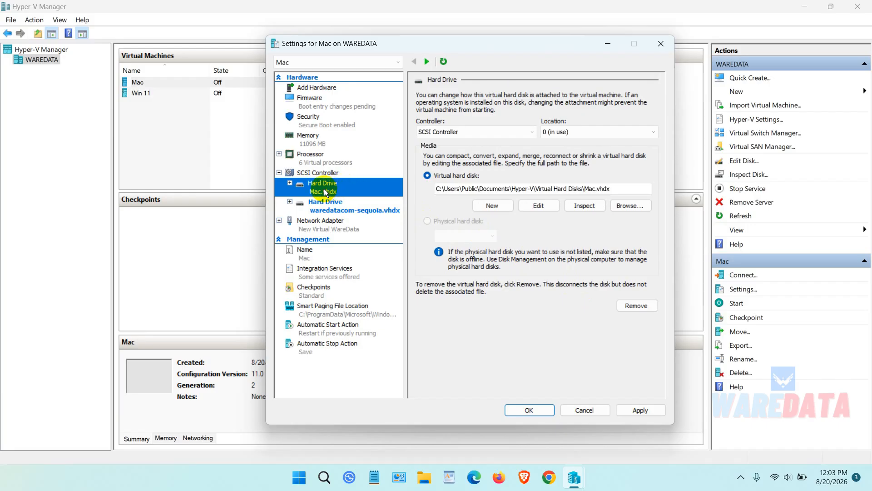
Disable Secure Boot for the Mac virtual machine and apply the pending hardware changes
left_click(341, 123)
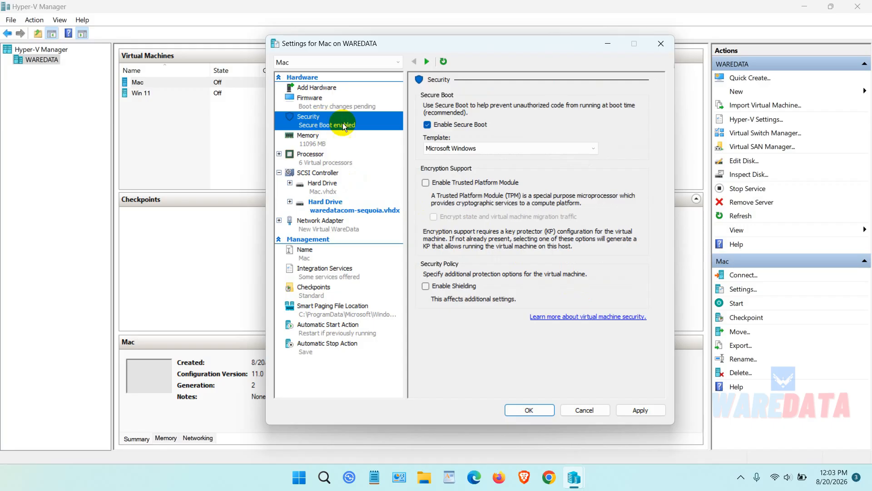
left_click(429, 126)
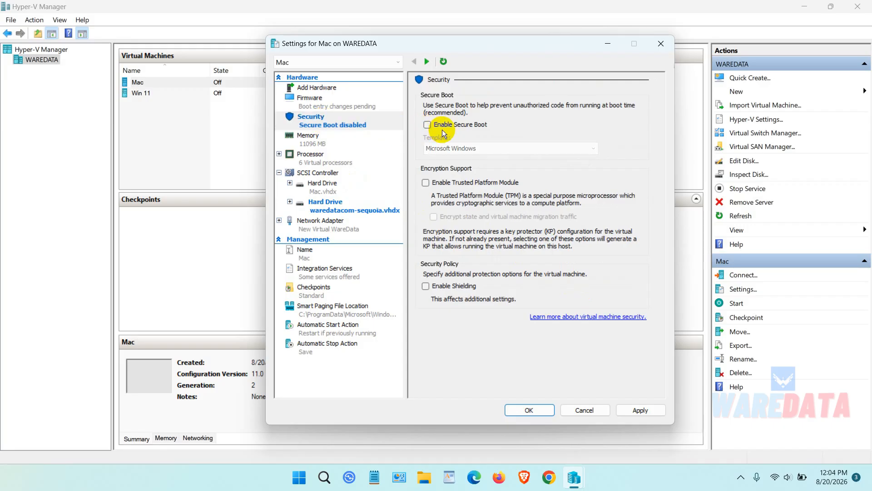
left_click(341, 102)
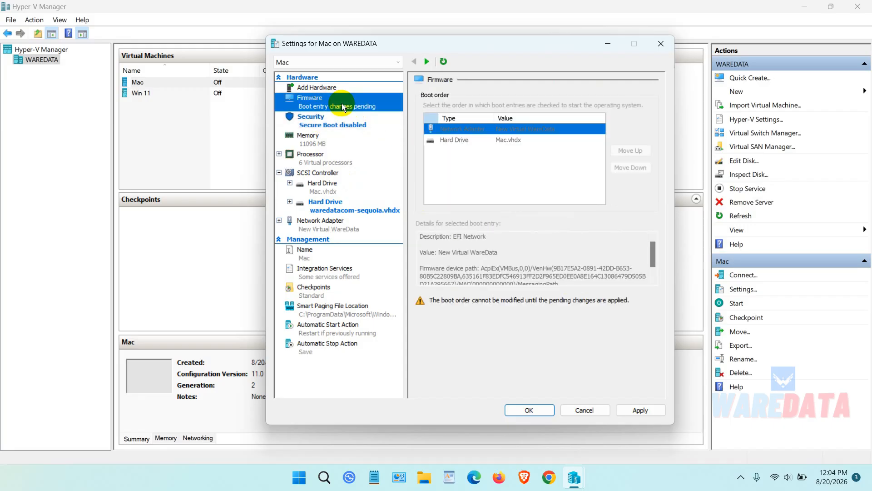
left_click(636, 405)
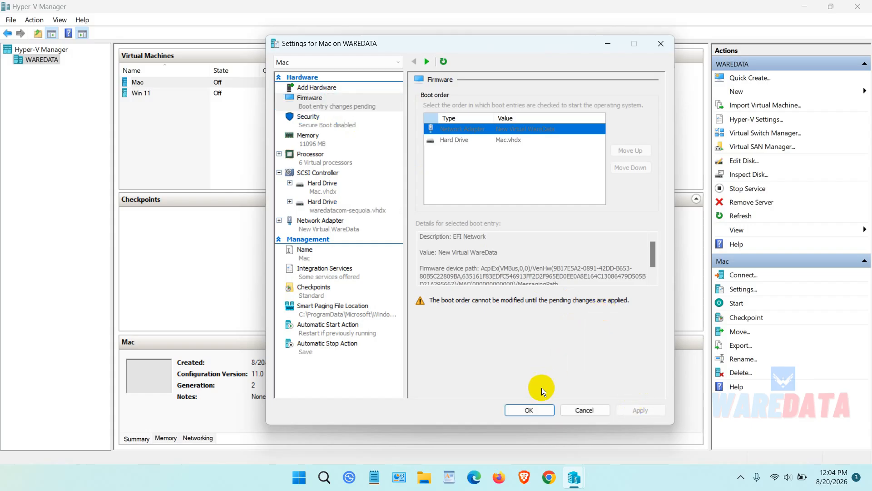
left_click(538, 408)
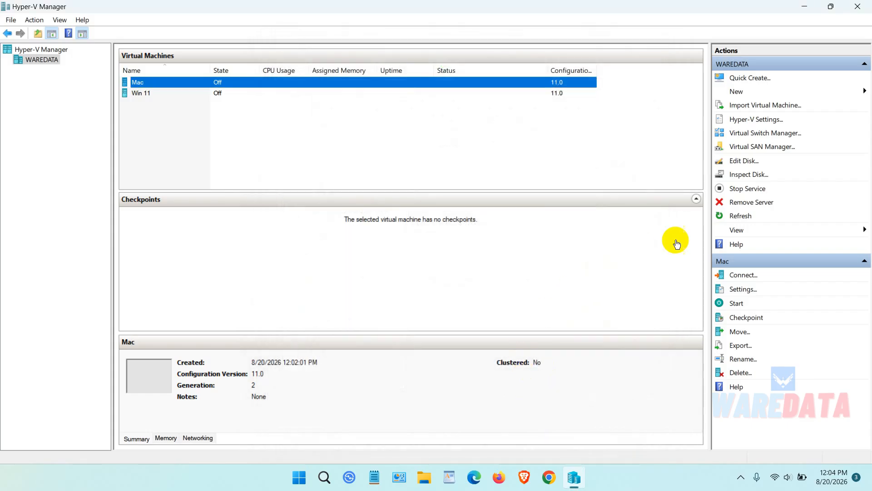
Put the waredatacom-sequoia.vhdx hard drive first in the Mac virtual machine's firmware boot order and apply the change
left_click(740, 290)
left_click(330, 107)
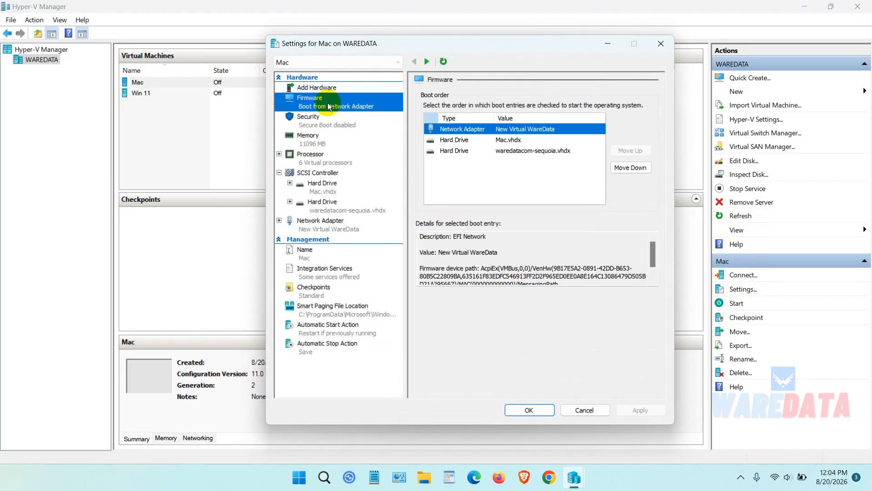
left_click(508, 151)
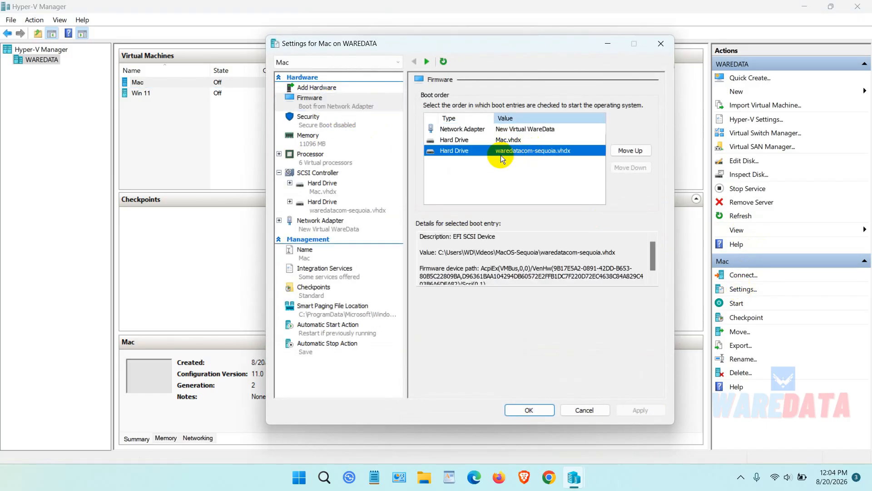
left_click(624, 151)
left_click(623, 151)
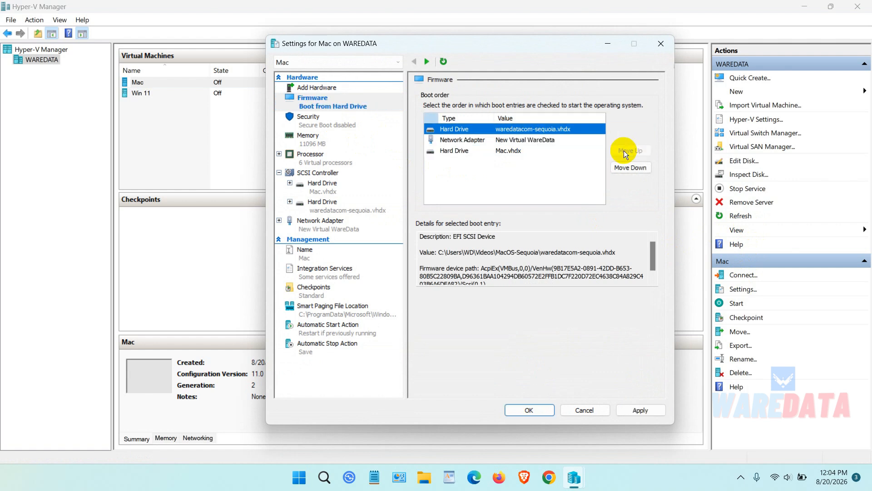
left_click(646, 406)
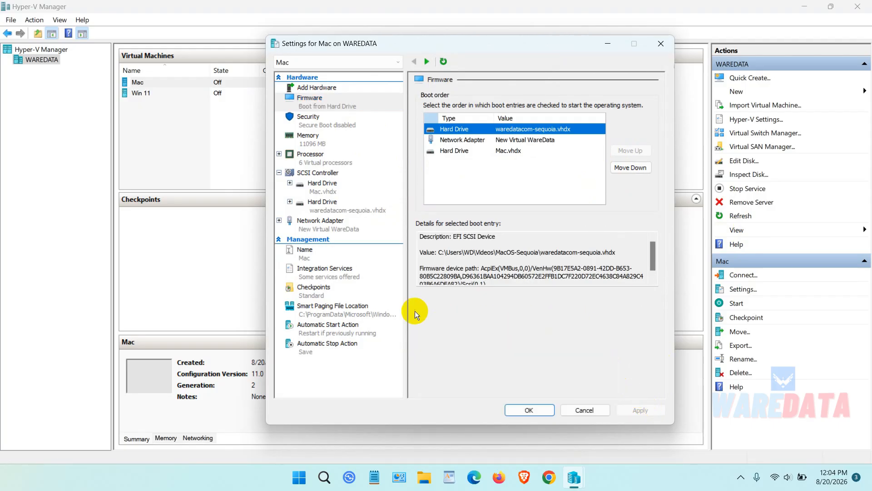
Enable Guest services in the integration services and disable checkpoints for the Mac virtual machine
left_click(339, 274)
left_click(426, 189)
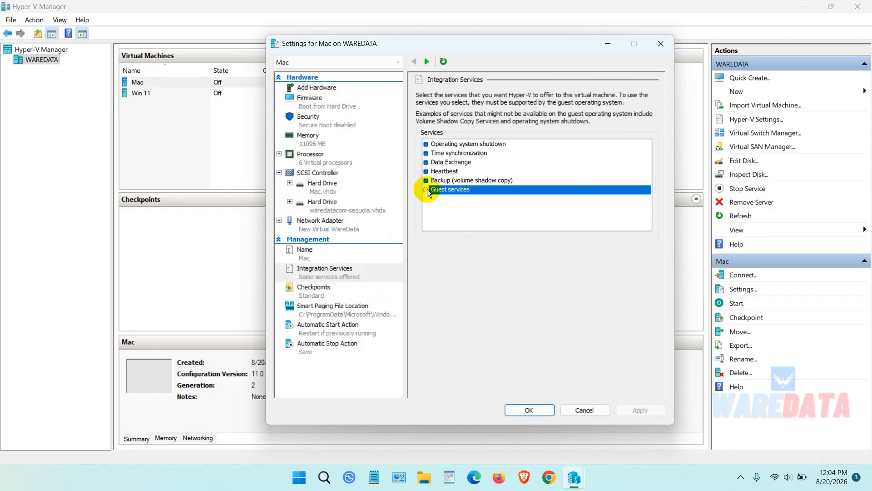
left_click(354, 285)
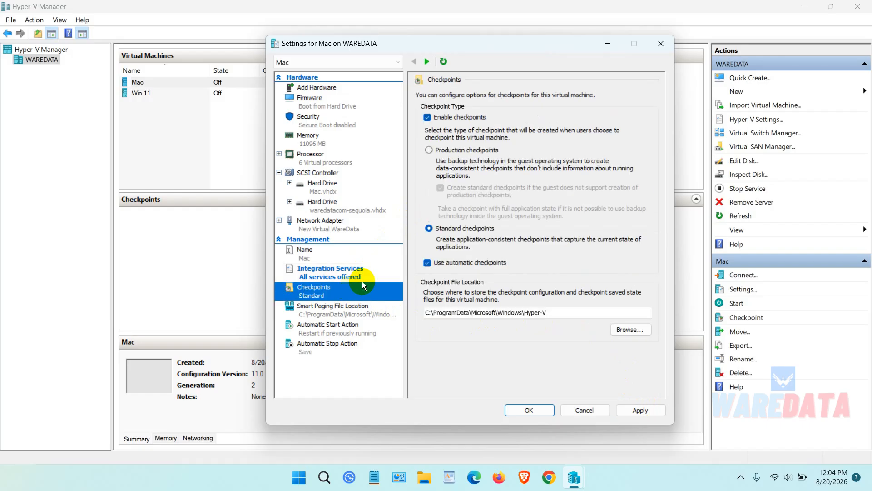
left_click(427, 118)
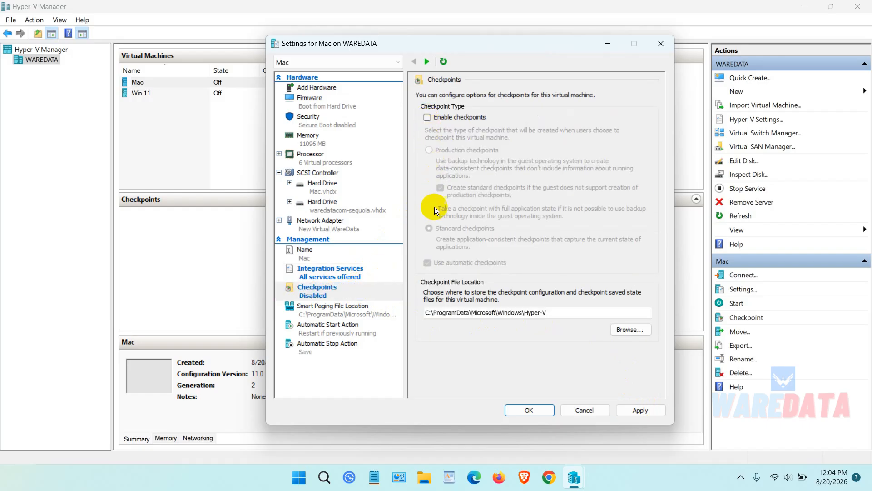
Set the Mac virtual machine's automatic start action to Nothing and its stop action to turn off the virtual machine, applying the settings
left_click(372, 320)
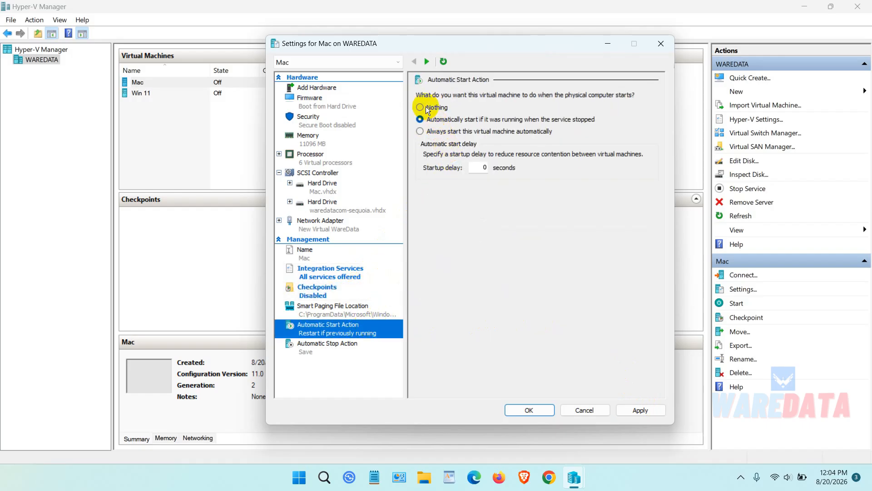
left_click(421, 107)
left_click(359, 346)
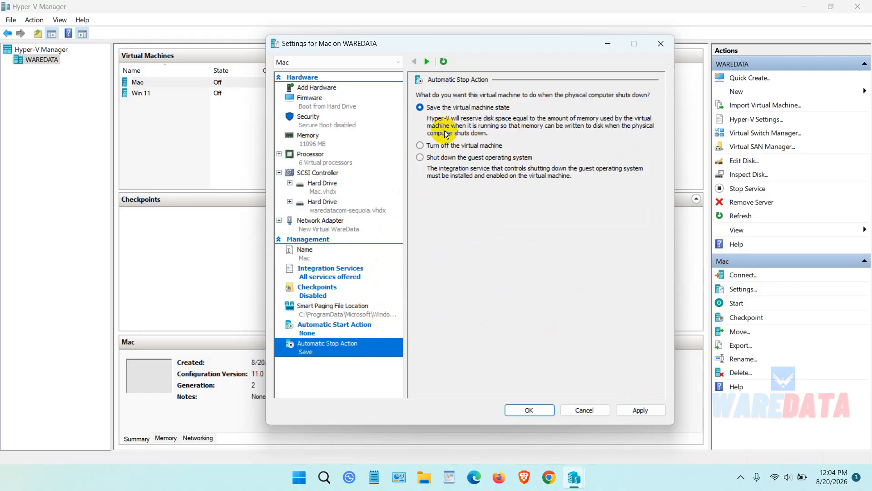
left_click(433, 145)
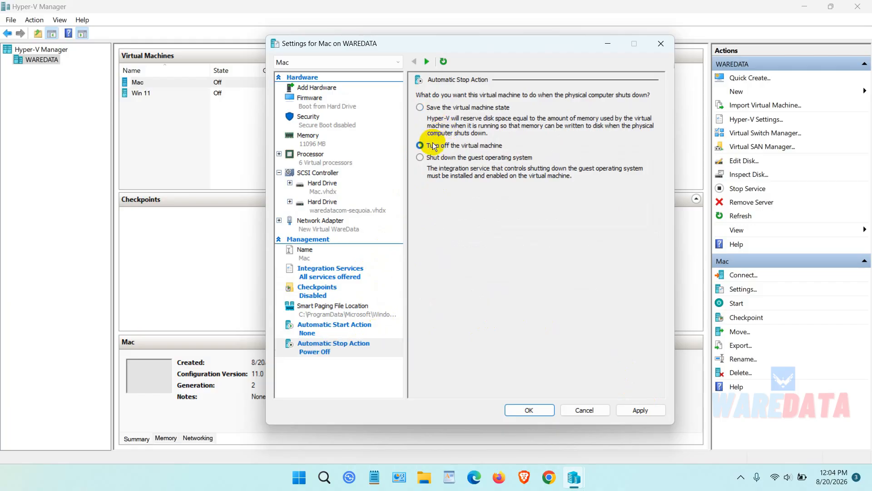
left_click(647, 408)
left_click(536, 411)
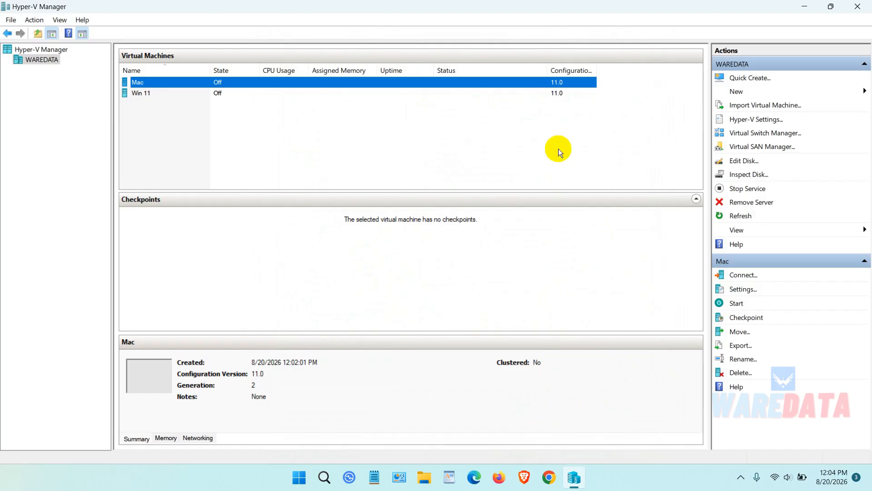
Connect to the Mac virtual machine, start it from the WAREDATACOM (dmg) boot entry, and maximize its connection window
left_click(746, 277)
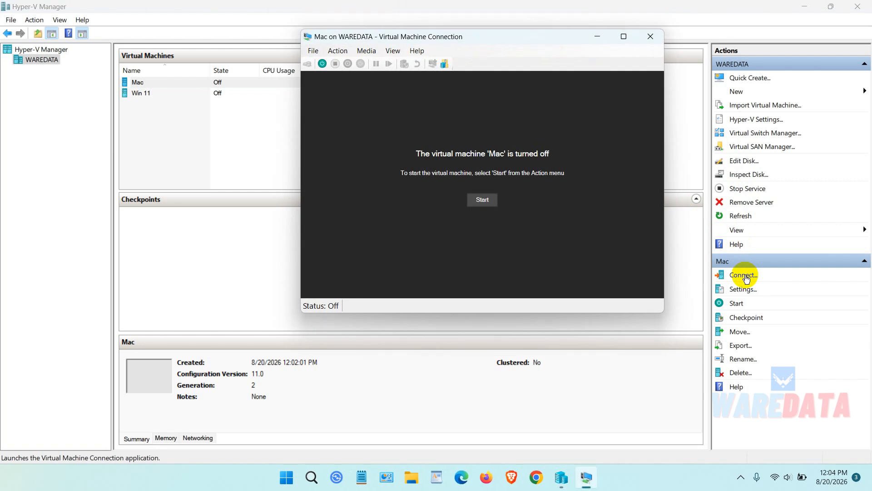
left_click(494, 203)
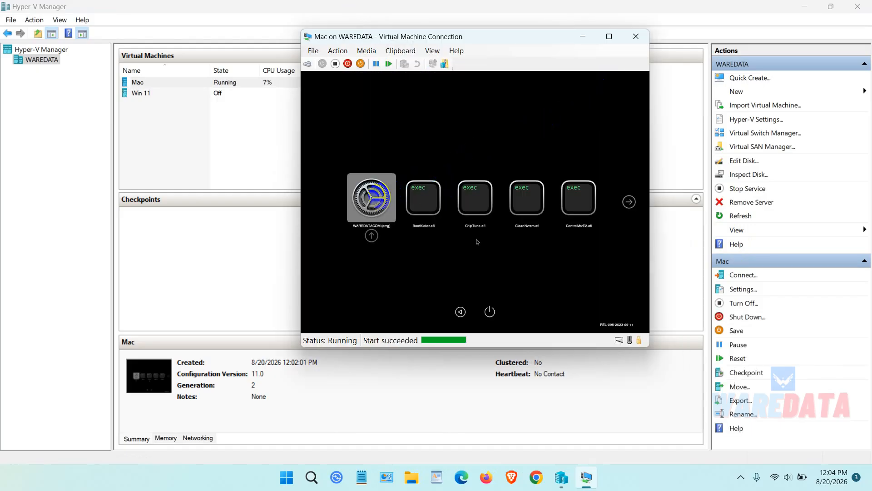
left_click(371, 197)
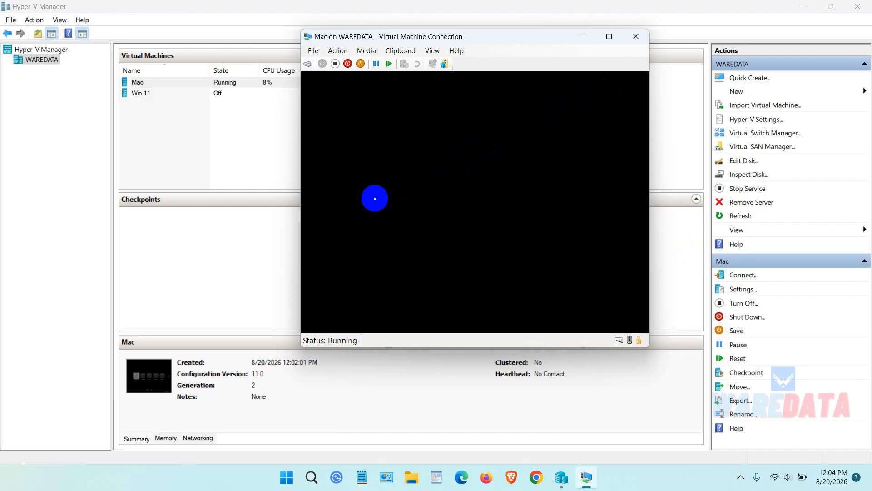
left_click(608, 37)
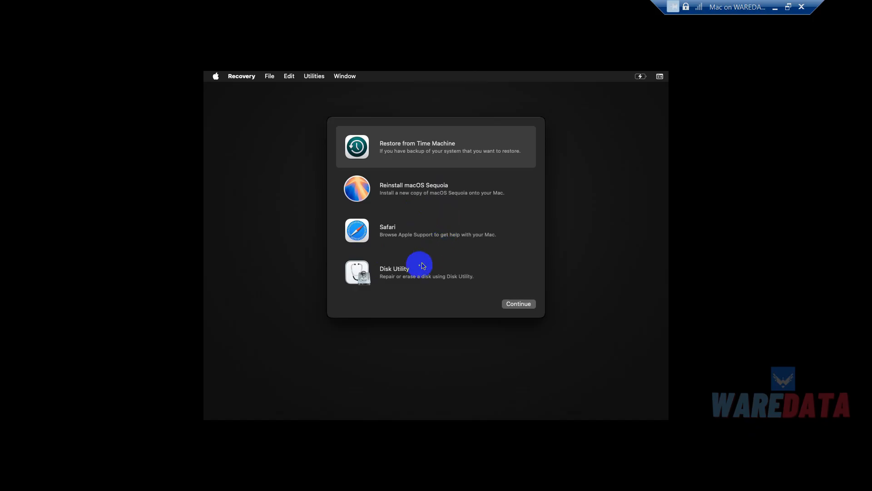
Use Disk Utility to erase Msft Virtual Disk Media as "macsqs" in APFS format with a GUID Partition Map scheme
left_click(410, 272)
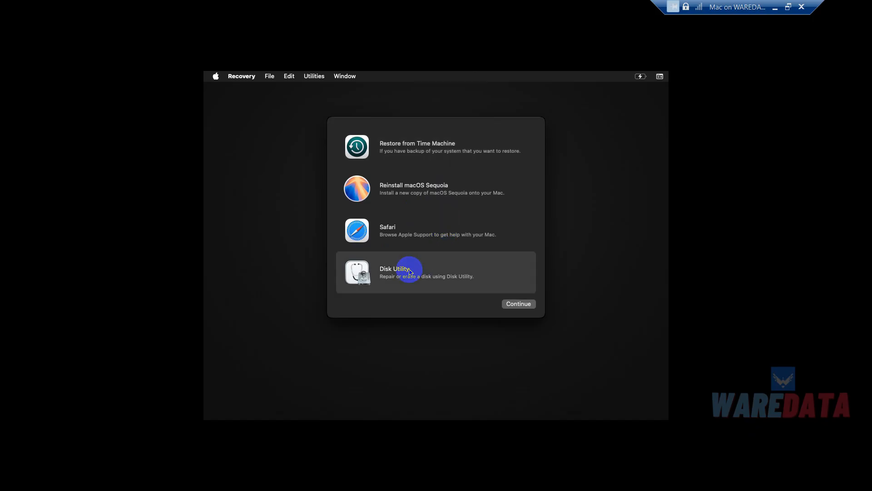
left_click(521, 307)
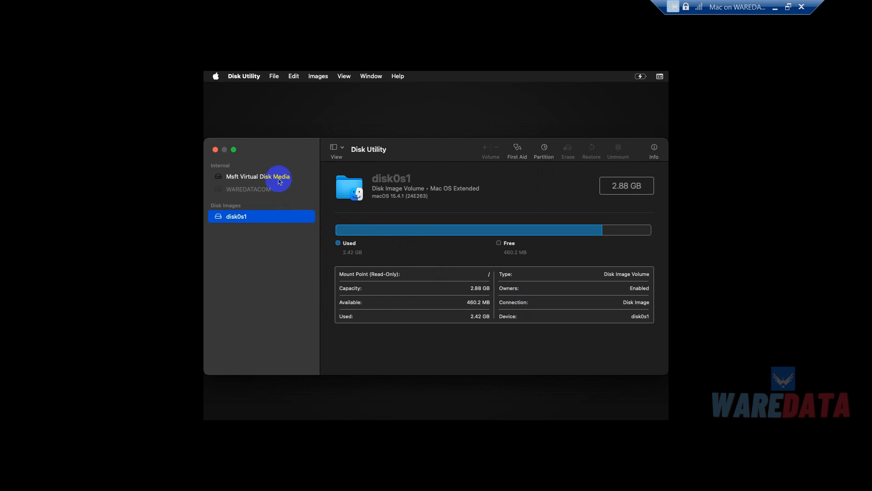
left_click(280, 182)
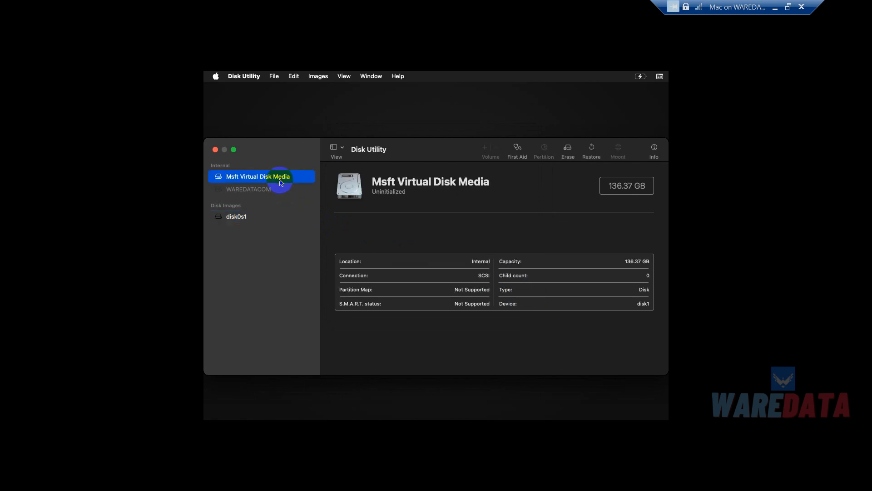
left_click(268, 216)
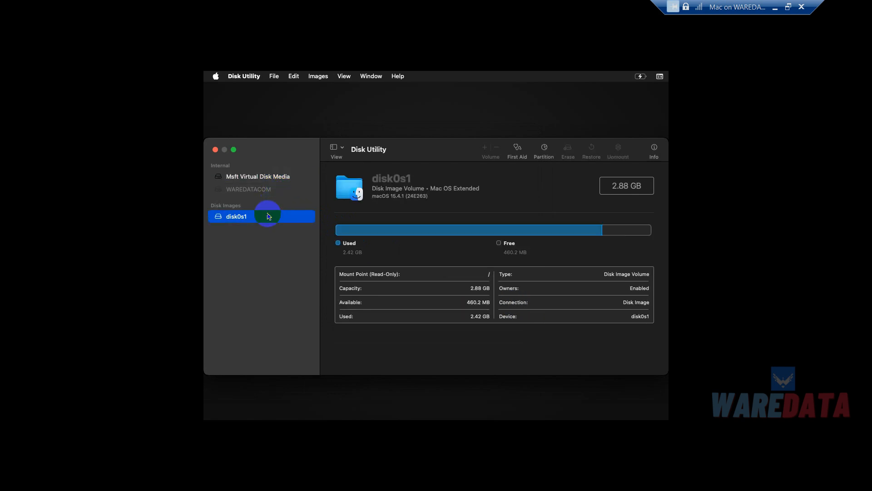
left_click(279, 178)
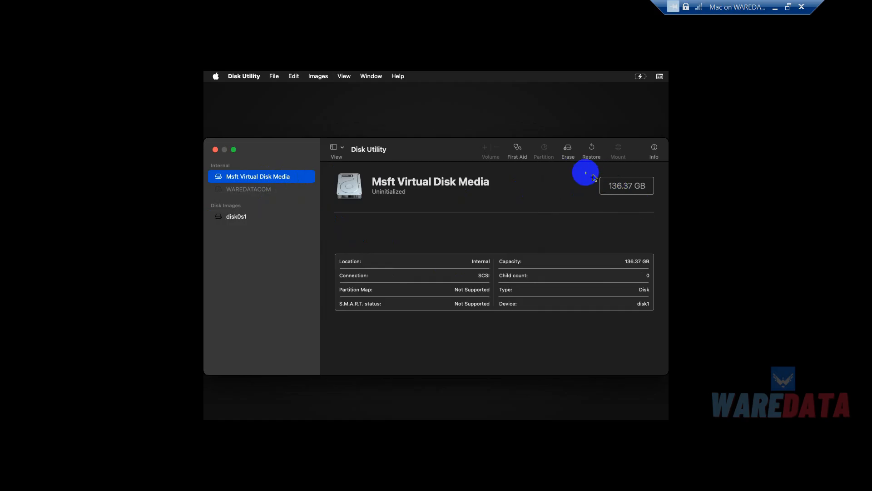
left_click(568, 150)
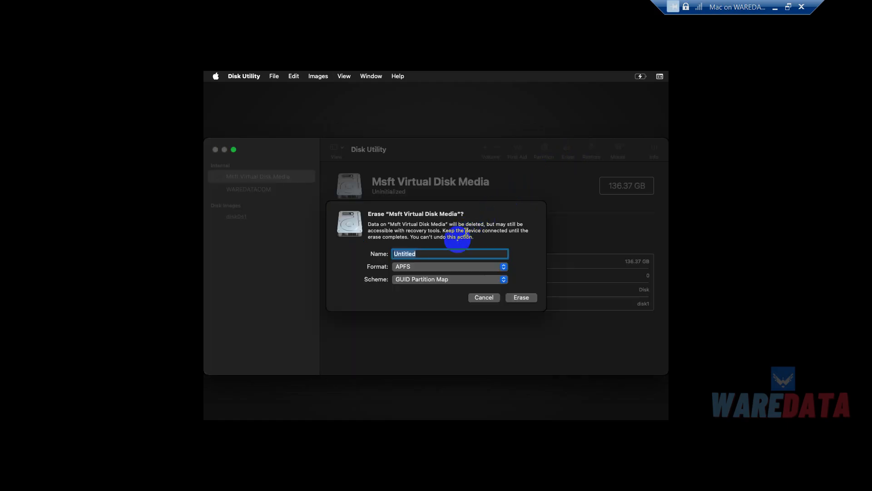
type("macsqs")
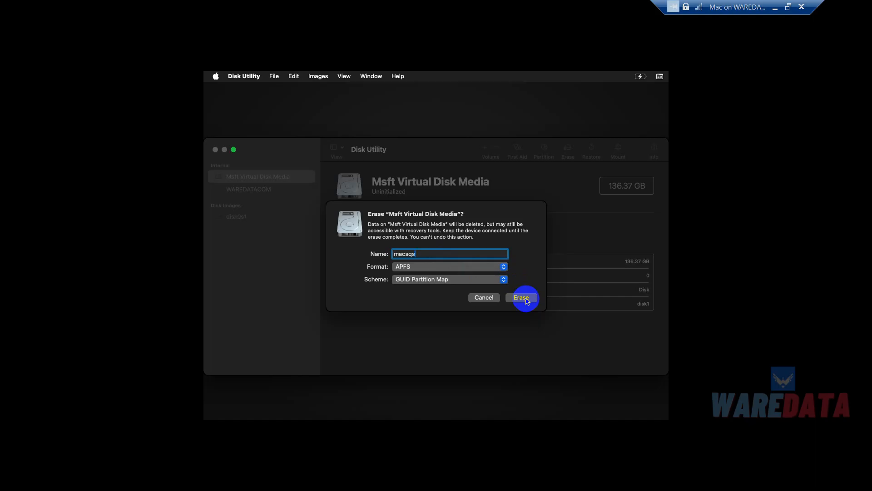
left_click(522, 298)
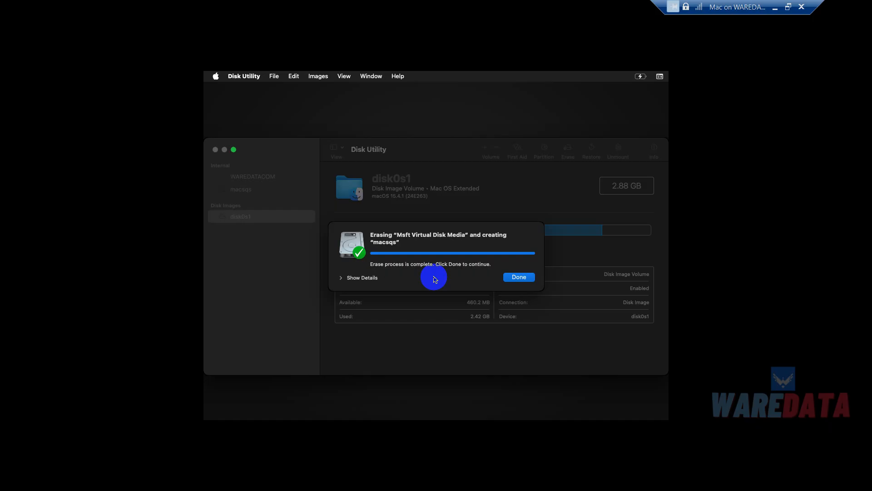
left_click(513, 277)
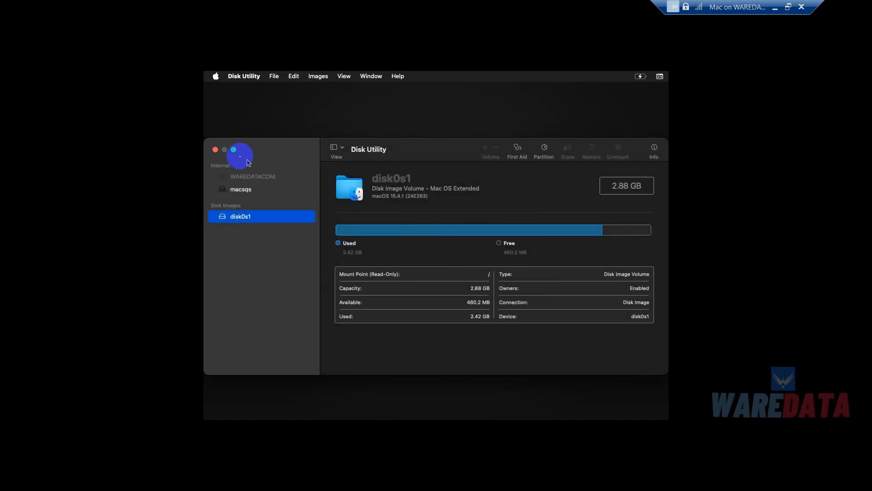
left_click(216, 150)
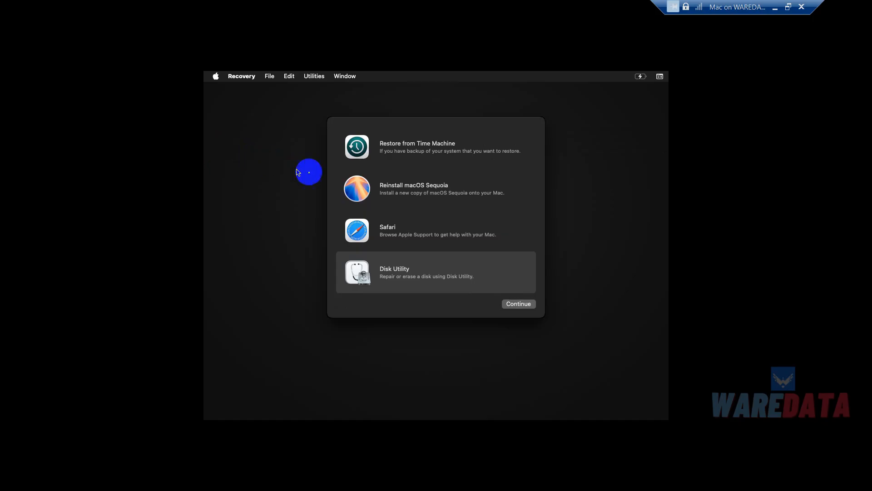
Start the macOS Sequoia reinstallation, agree to the software license, and install onto the macsqs disk
left_click(423, 194)
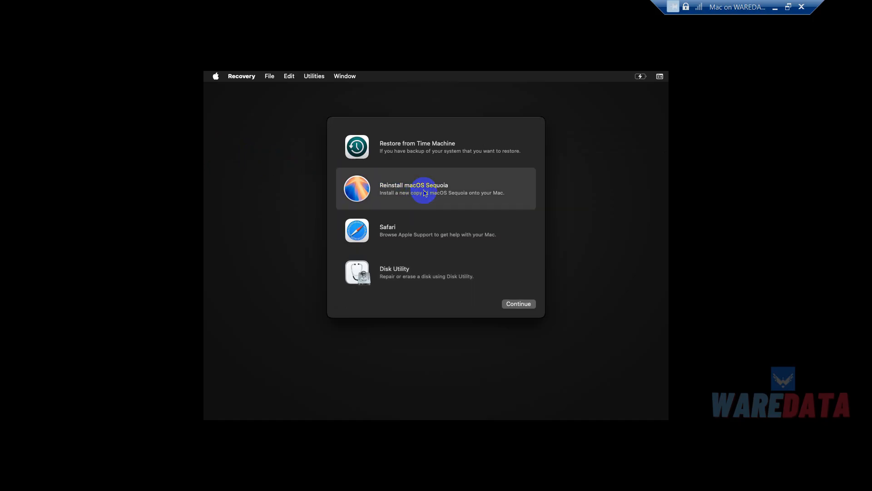
left_click(520, 308)
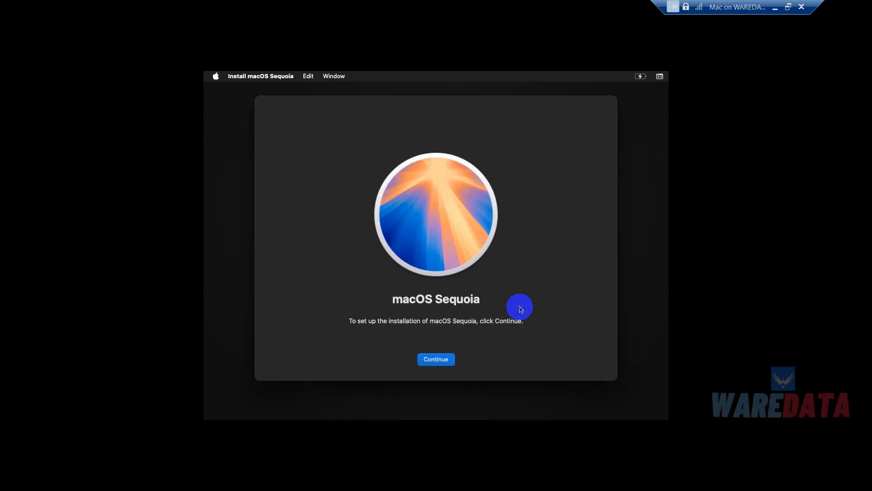
left_click(448, 359)
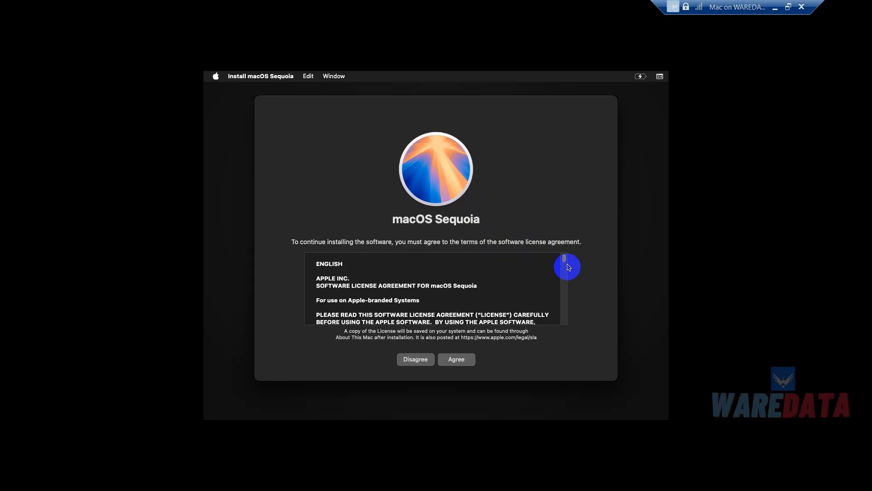
left_click_drag(563, 257, 565, 323)
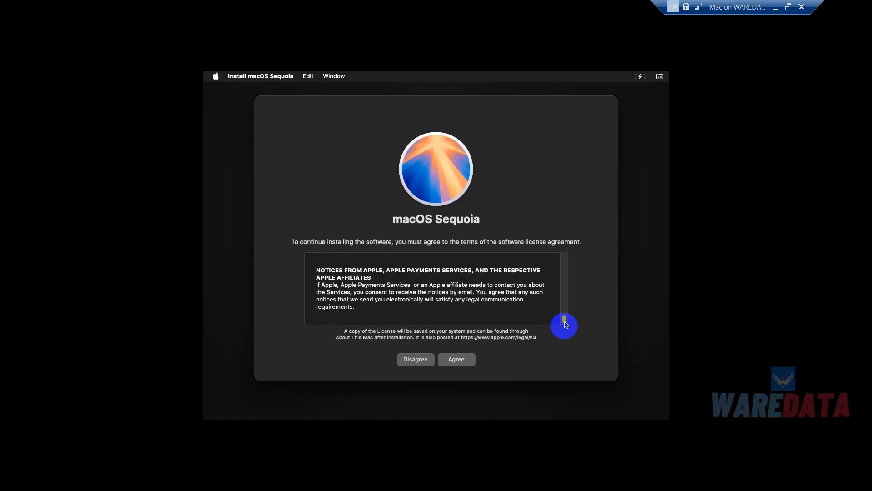
left_click(468, 361)
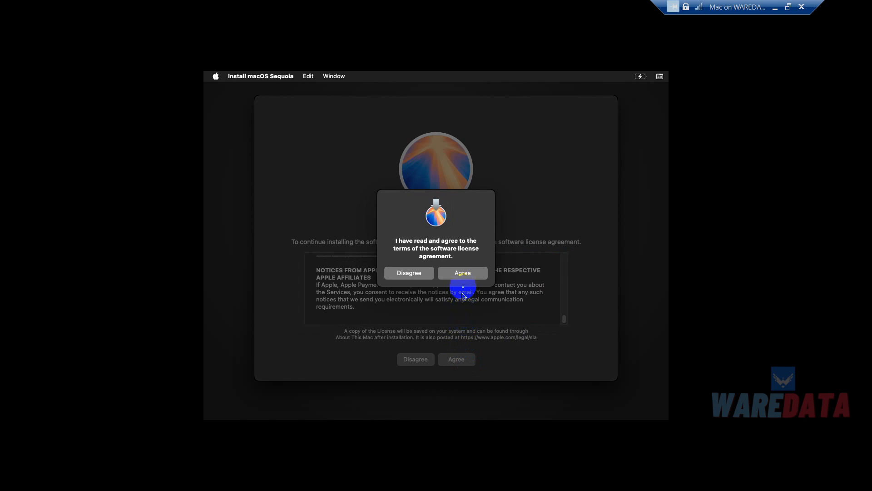
left_click(465, 274)
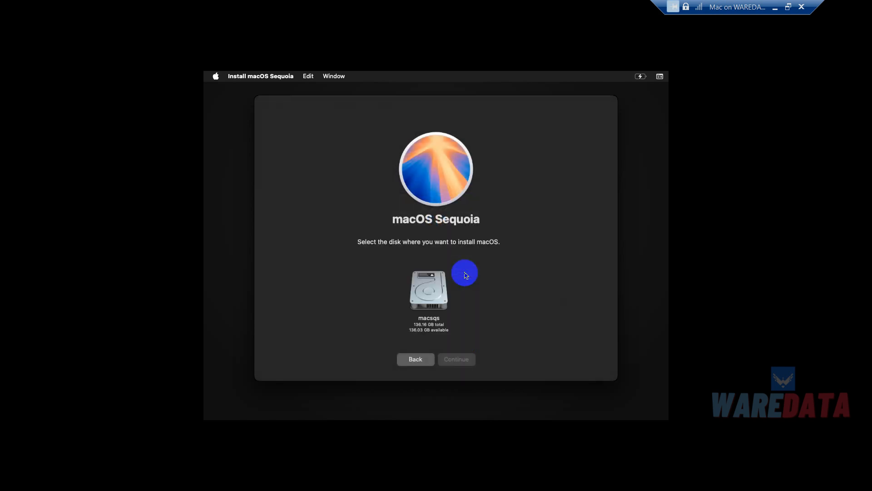
left_click(440, 290)
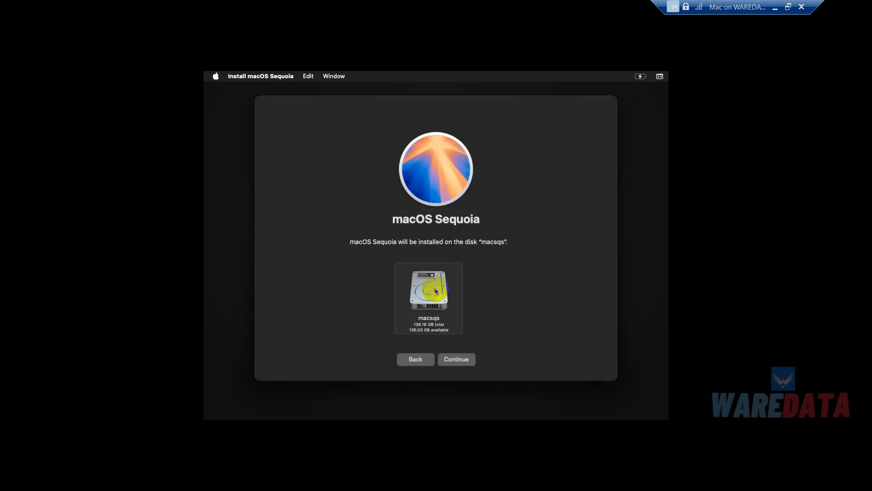
left_click(462, 359)
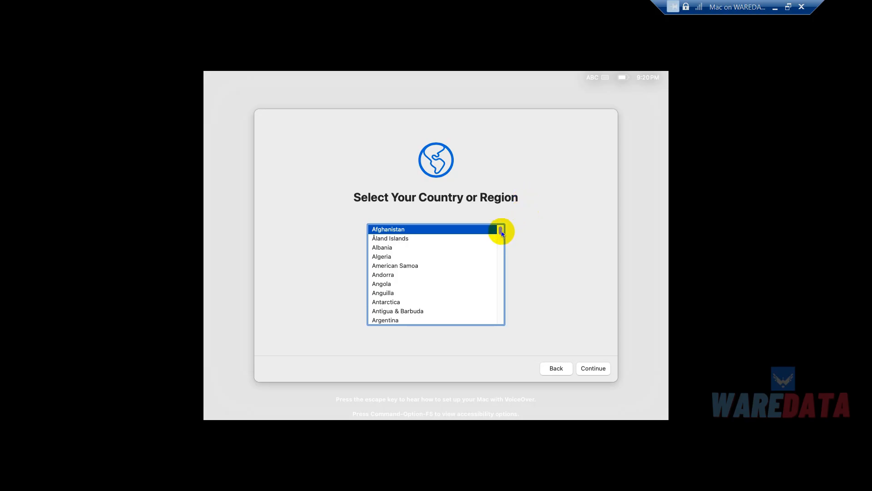
Select United States as the country or region and choose to set up the Mac as new without transferring data
left_click_drag(503, 232, 502, 317)
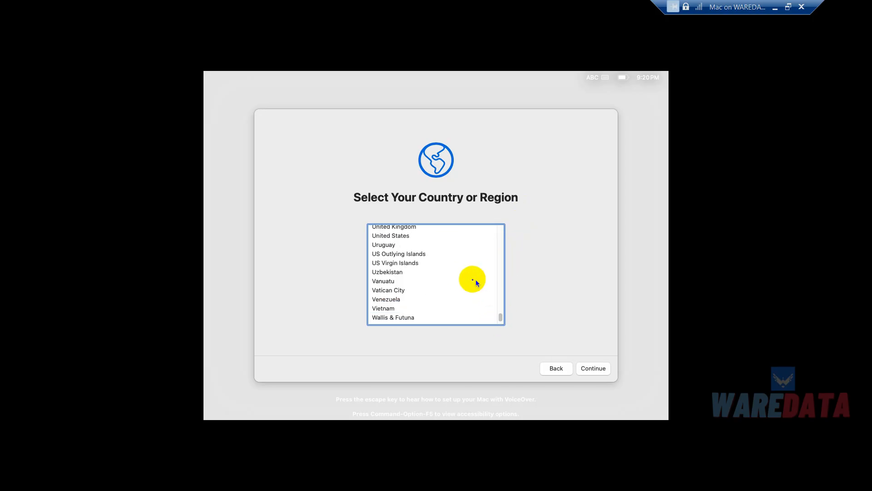
left_click(413, 235)
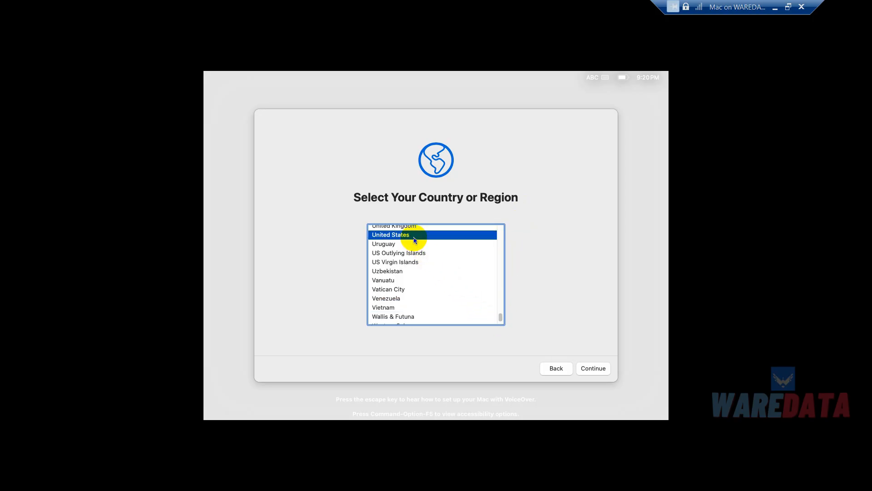
left_click(593, 368)
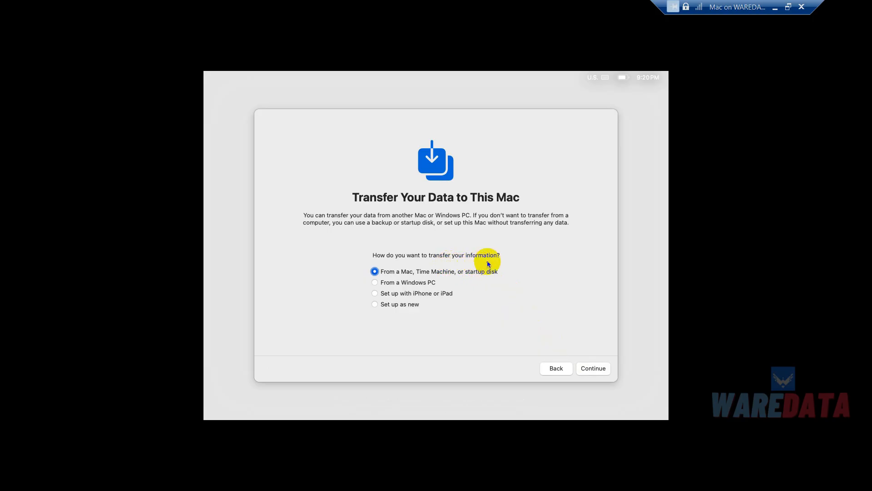
left_click(413, 303)
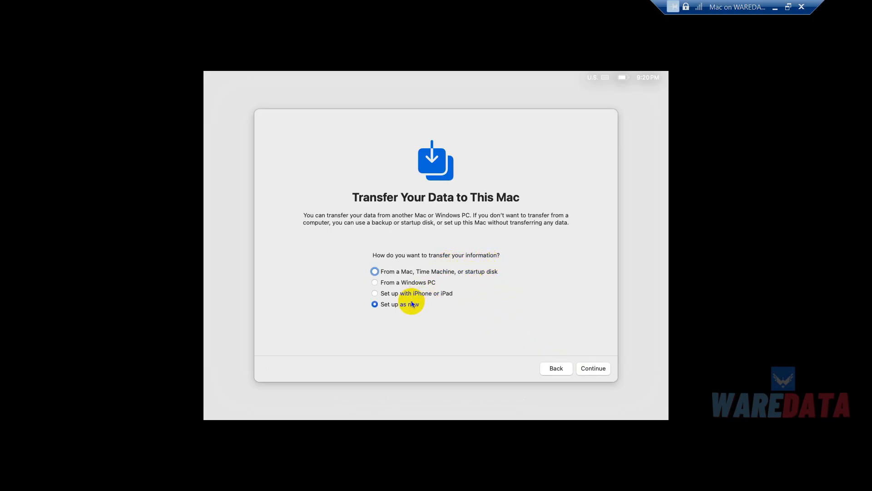
left_click(597, 372)
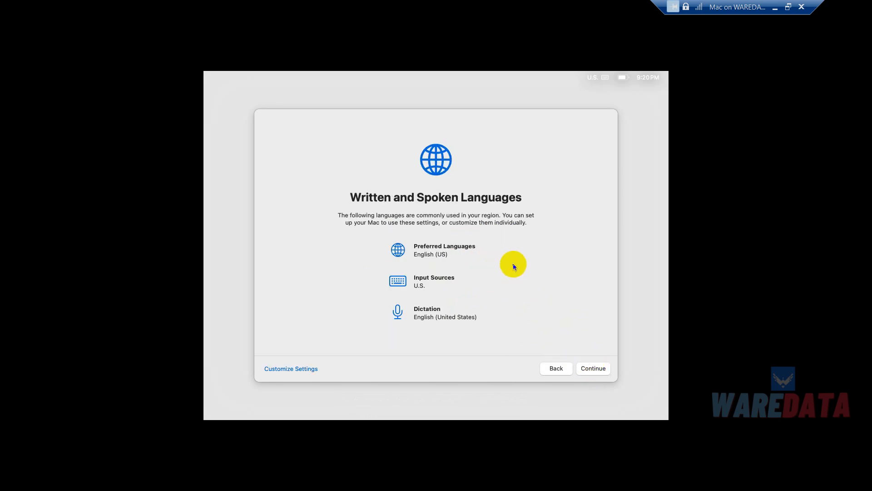
Accept the suggested written and spoken languages, skip the accessibility options, and continue past the Data & Privacy notice
left_click(599, 368)
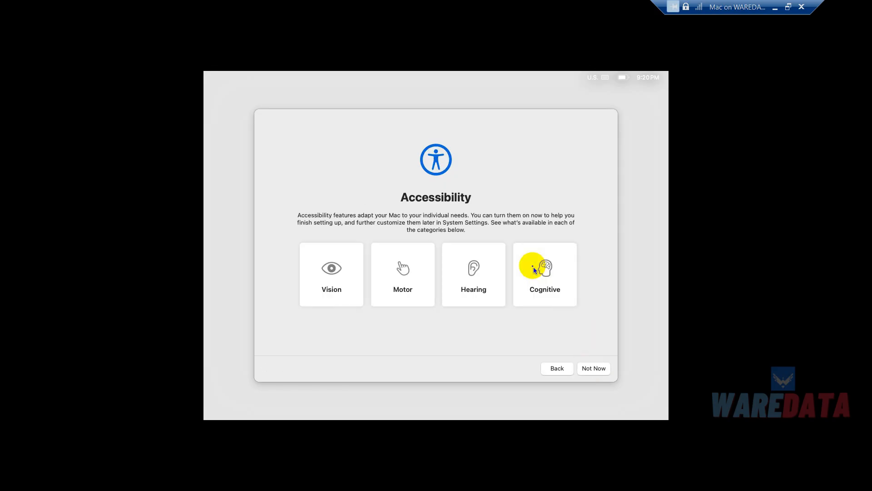
left_click(588, 367)
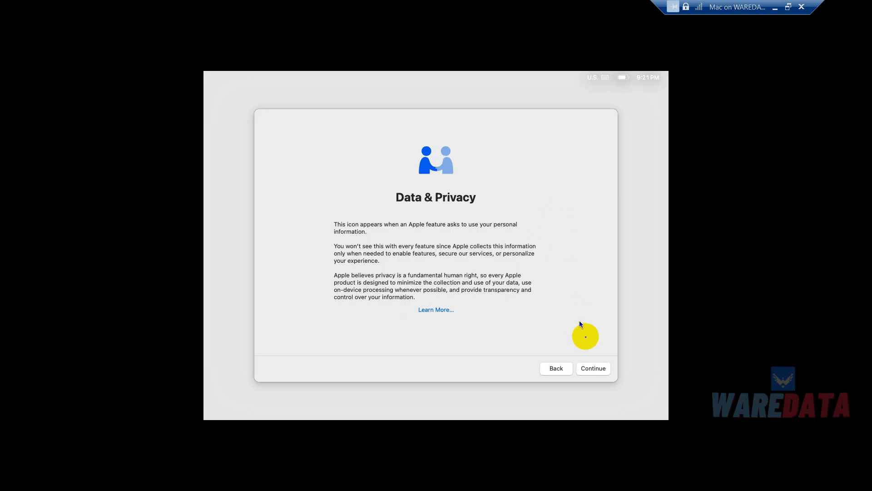
left_click(598, 368)
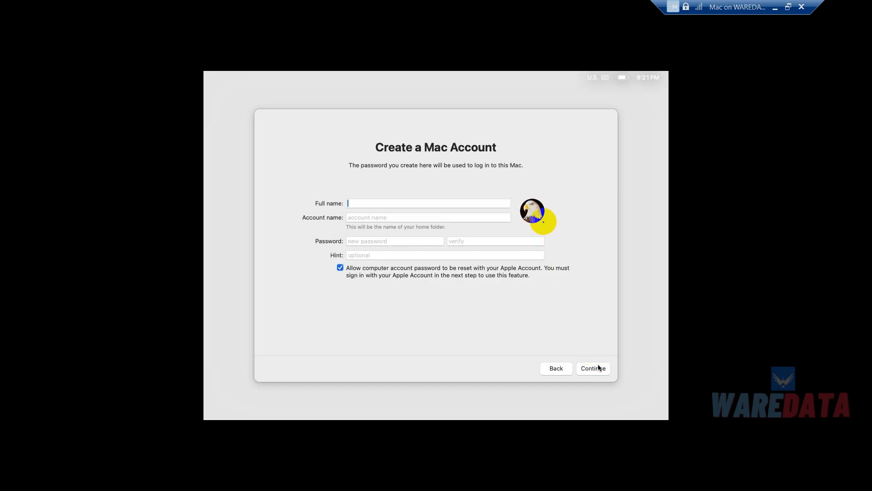
Create the Mac account with full name WareDataMac and account name waredata, entering and verifying the account password, and continue
left_click(492, 201)
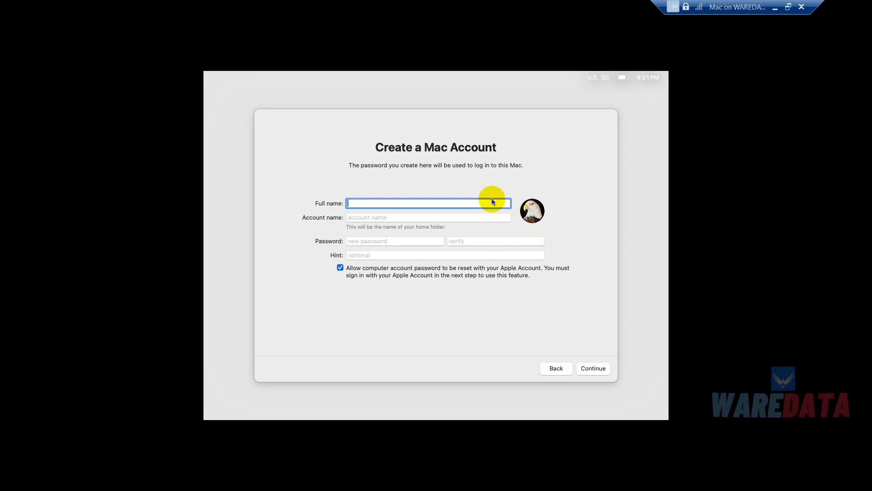
type("WareDataMac")
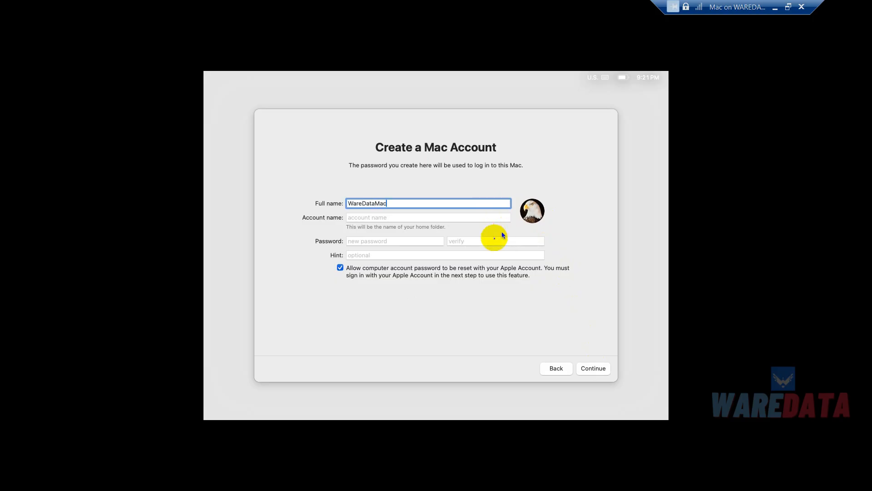
left_click(404, 215)
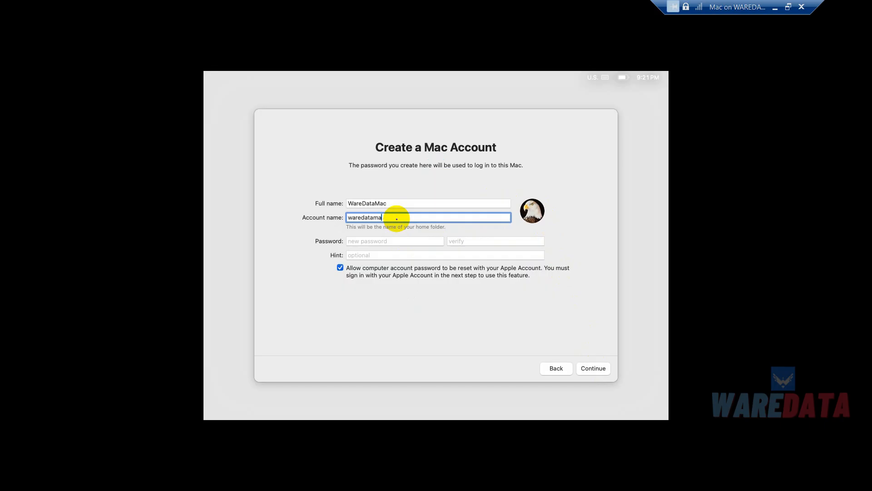
left_click(385, 241)
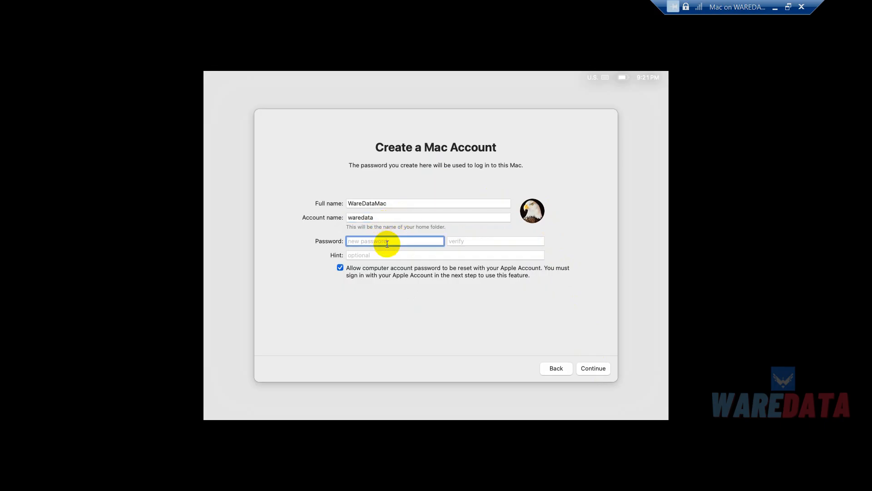
type("••")
left_click(469, 240)
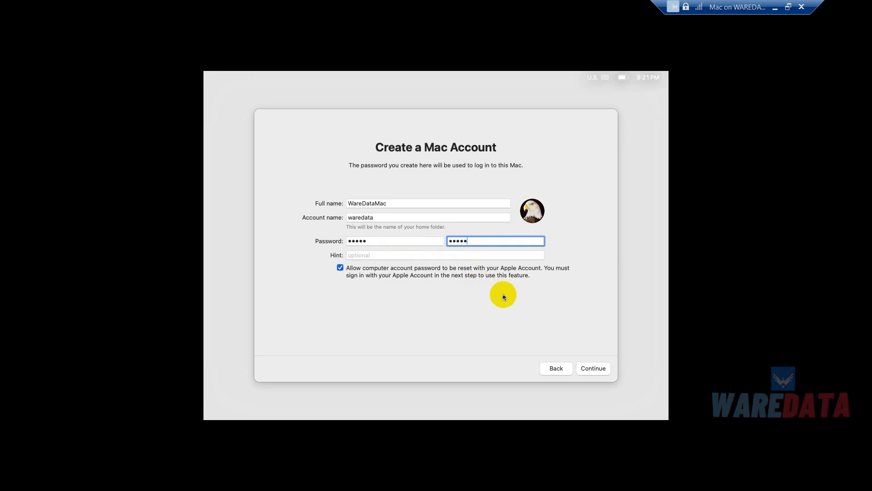
left_click(598, 362)
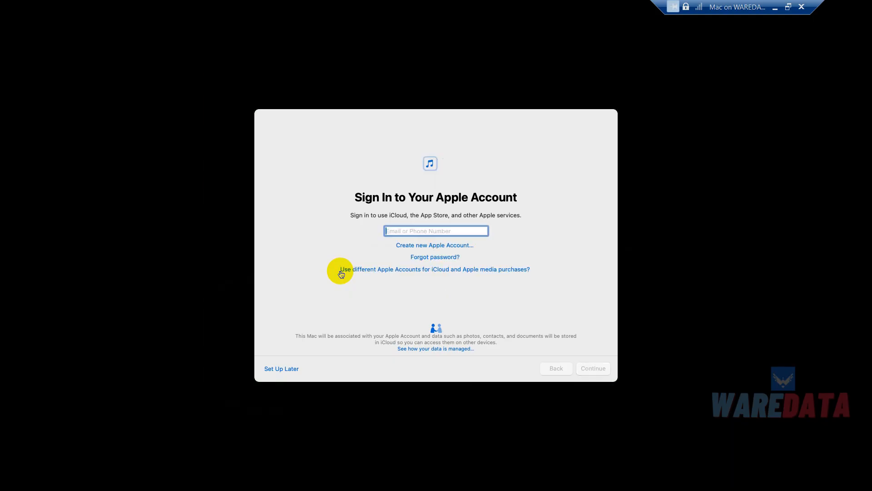
Skip signing in with an Apple Account and agree to the macOS Software License Agreement
left_click(341, 272)
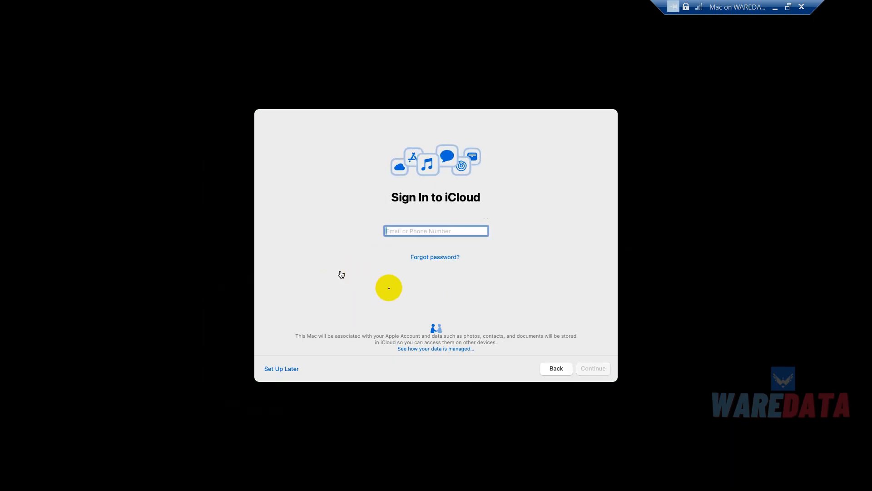
left_click(290, 370)
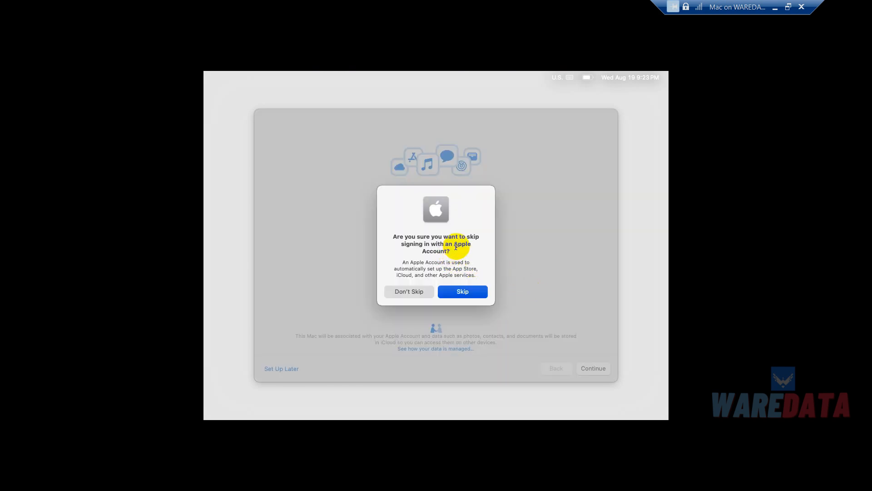
left_click(463, 292)
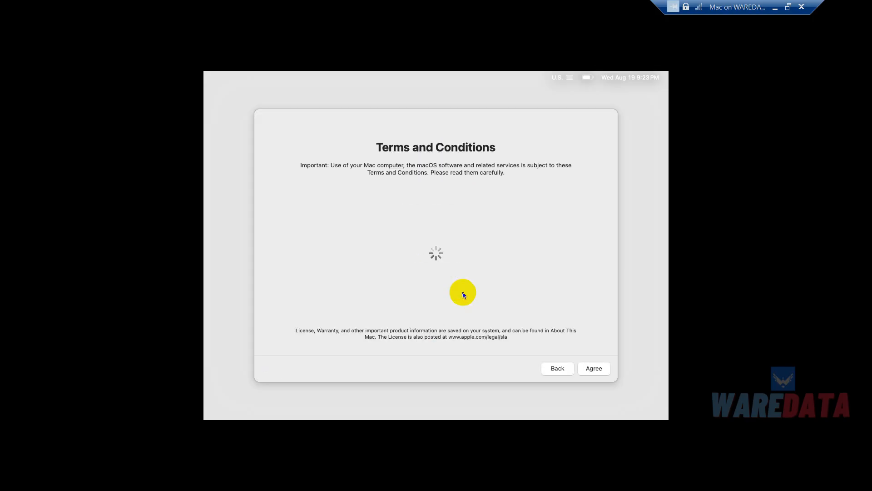
left_click(595, 368)
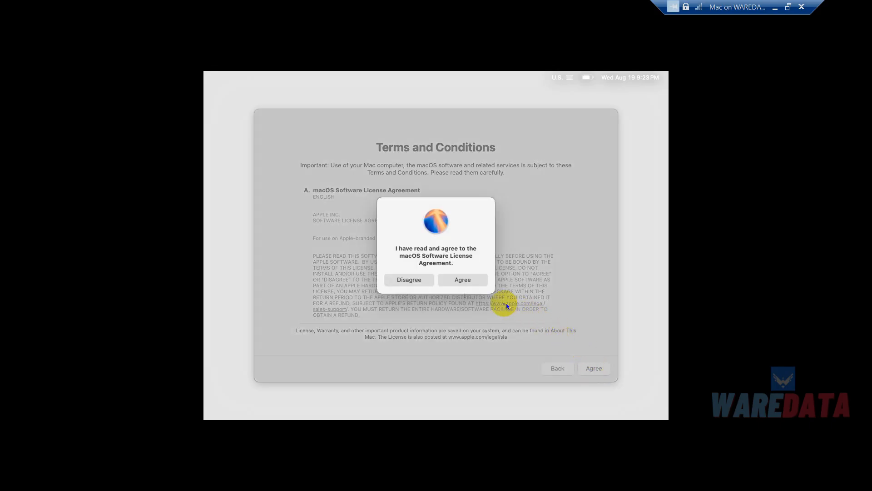
left_click(467, 286)
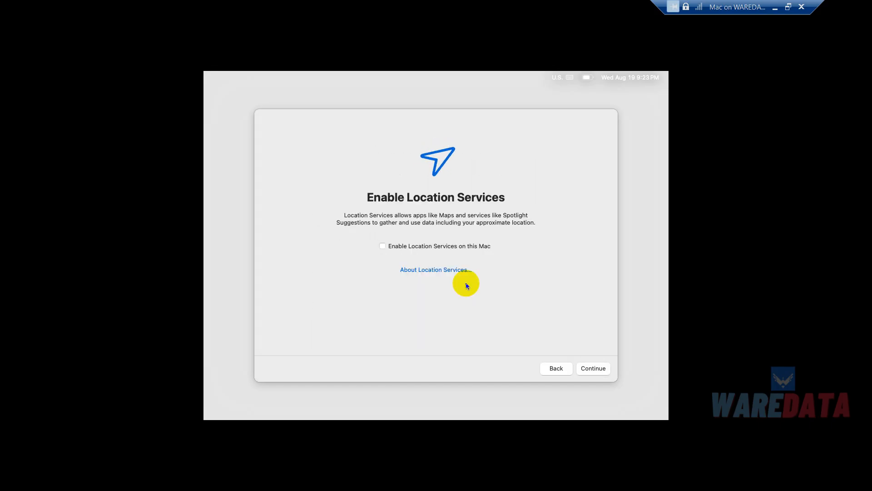
Decline Location Services and accept Cupertino, CA - United States as the closest city for the time zone
left_click(596, 369)
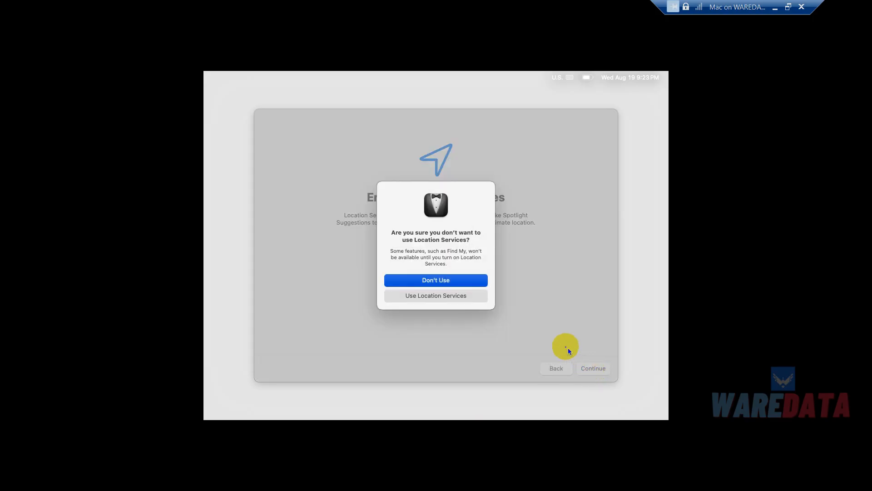
left_click(459, 280)
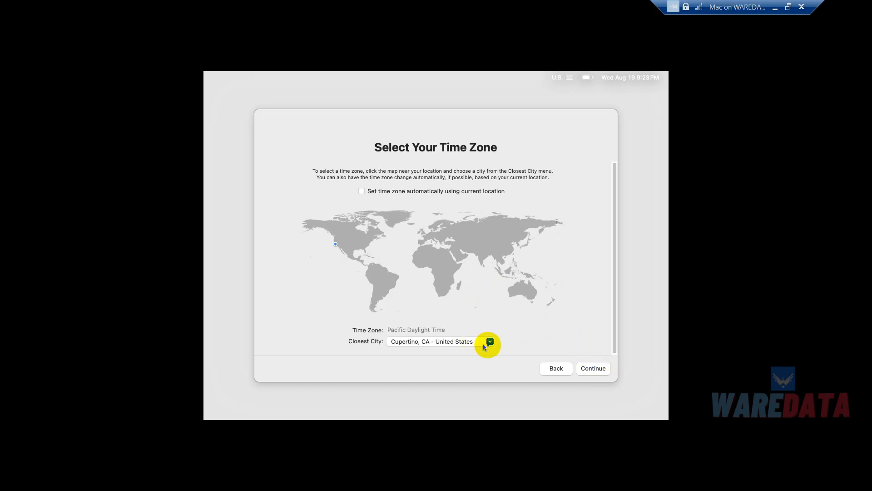
left_click(595, 369)
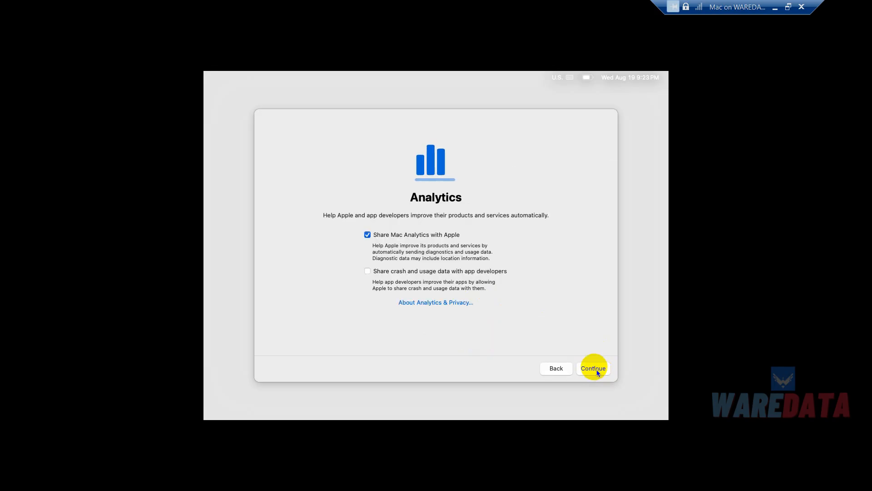
Turn off sharing Mac Analytics with Apple and postpone the Screen Time setup
left_click(367, 235)
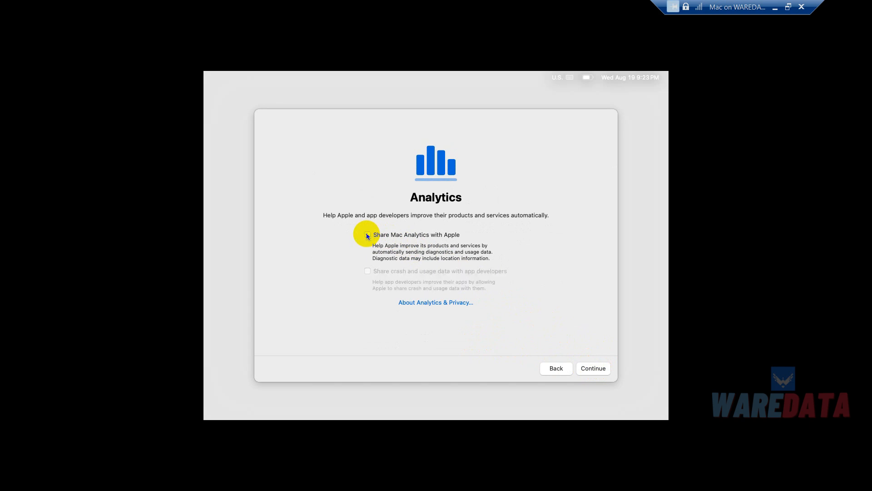
left_click(589, 367)
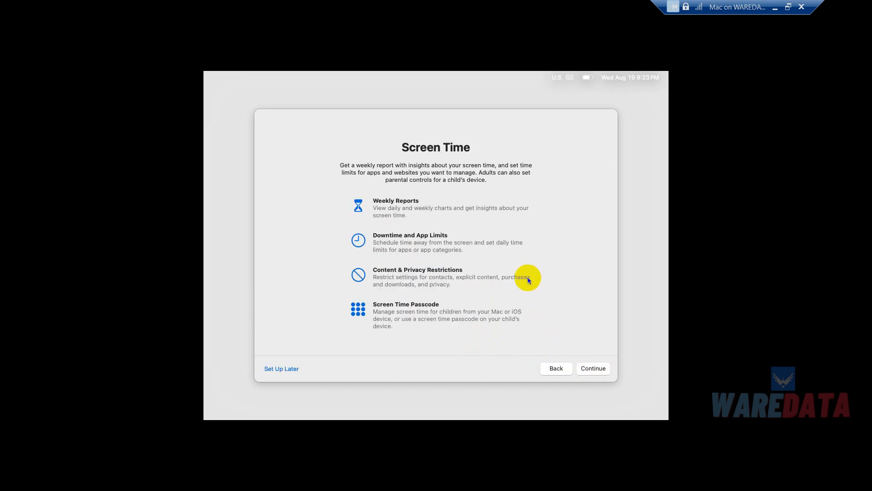
left_click(287, 368)
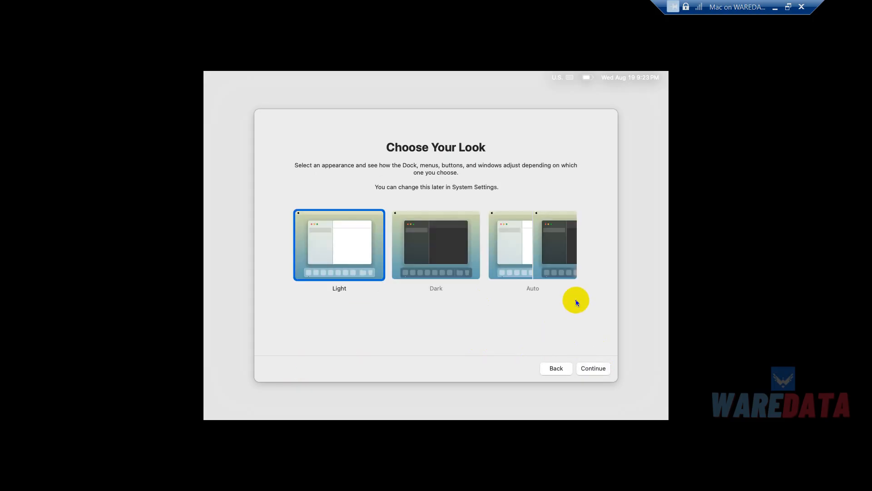
Finish the Mac setup with the Light appearance and automatic updates, and close the Keyboard Setup Assistant
left_click(593, 370)
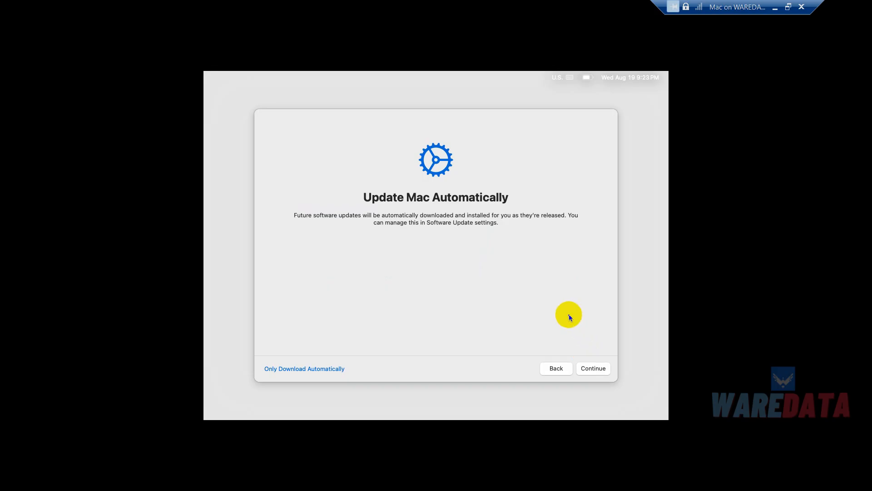
left_click(593, 370)
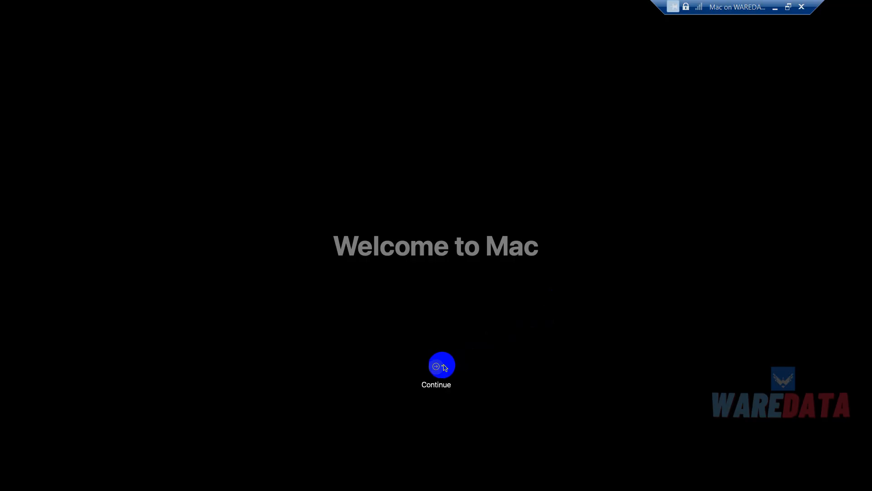
left_click(445, 368)
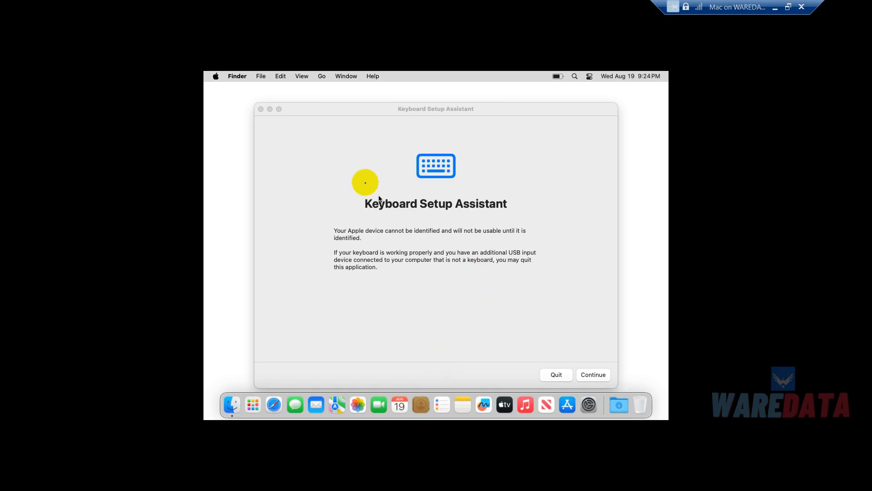
left_click(260, 108)
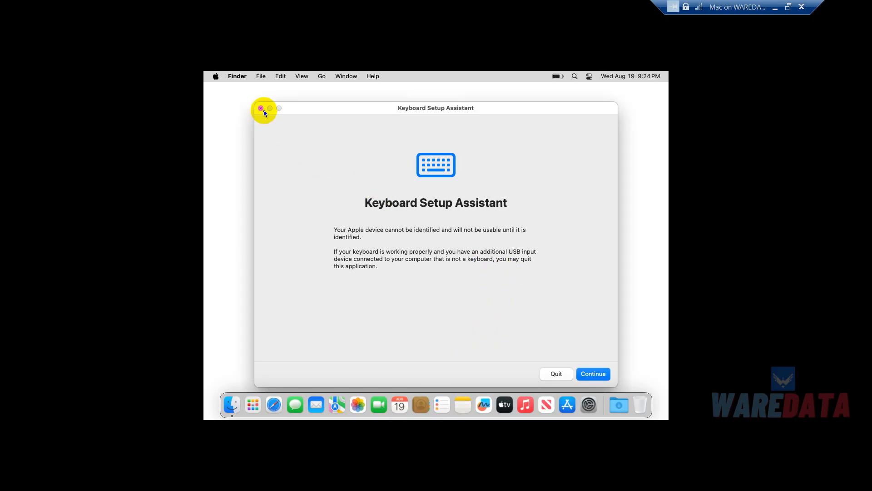
left_click(260, 108)
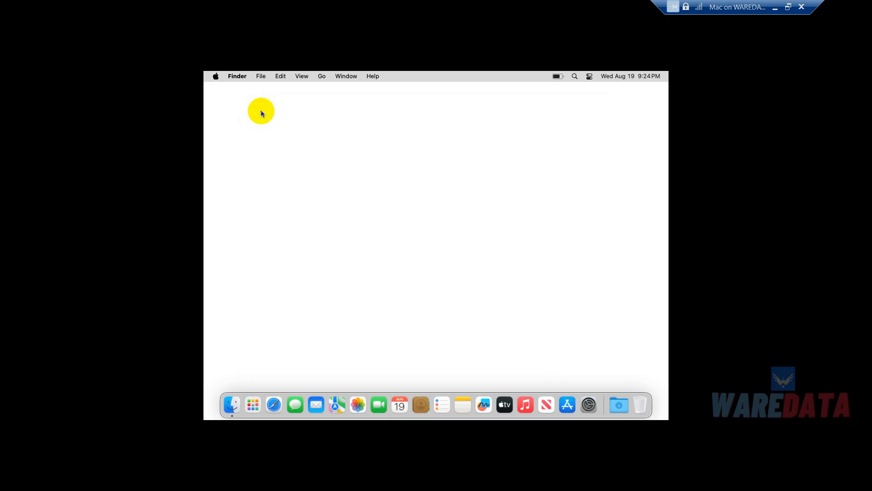
Open the macOS help from the Finder, look over the Tips window, and close it
left_click(373, 77)
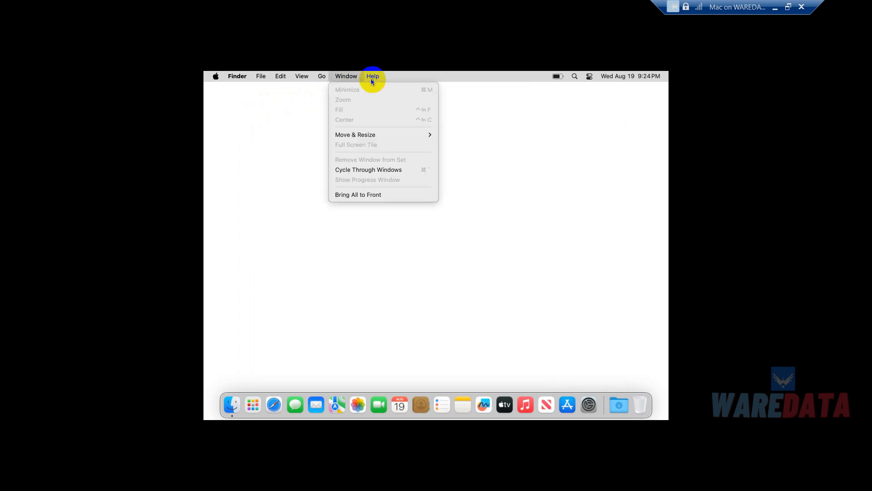
left_click(389, 112)
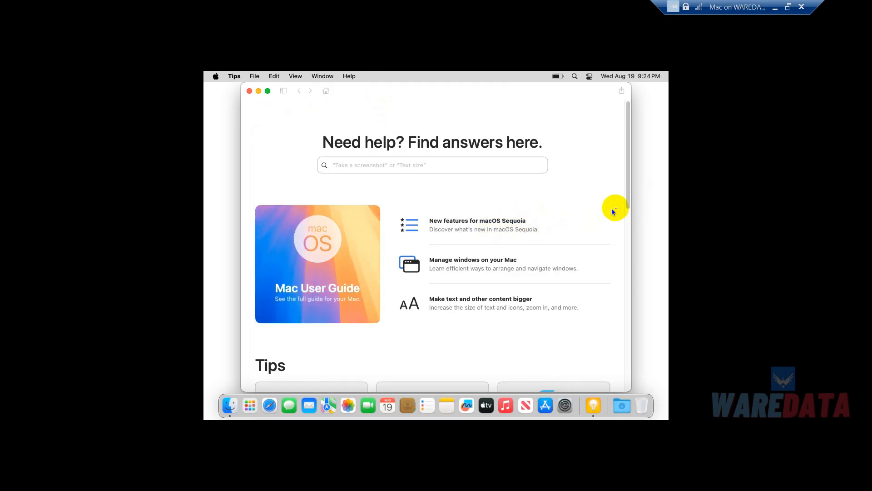
left_click_drag(629, 208, 296, 115)
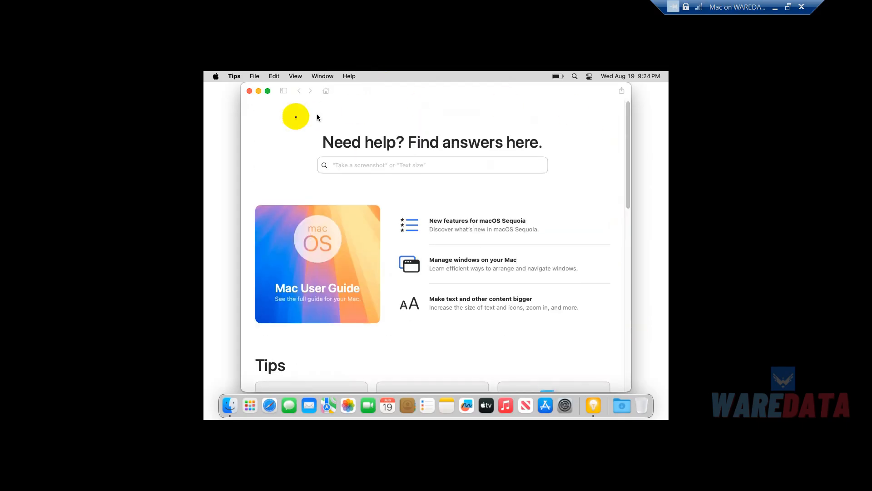
left_click(250, 91)
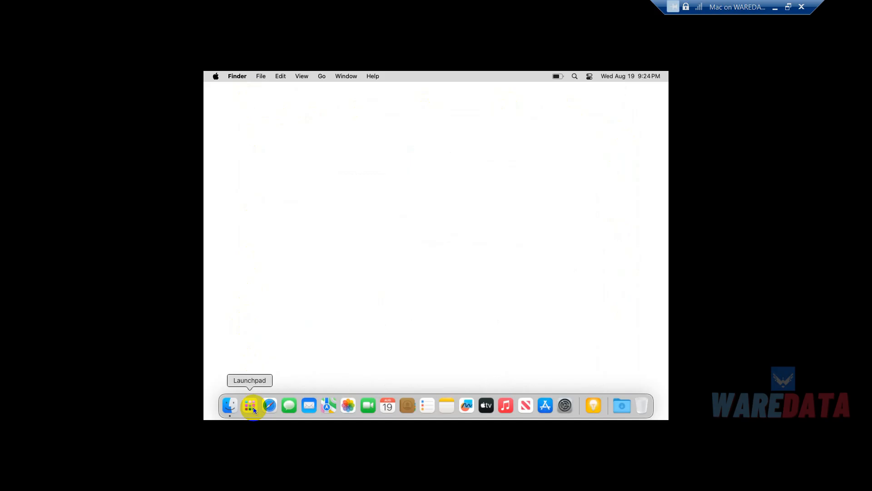
Open Safari from Launchpad and load the Google home page
left_click(253, 410)
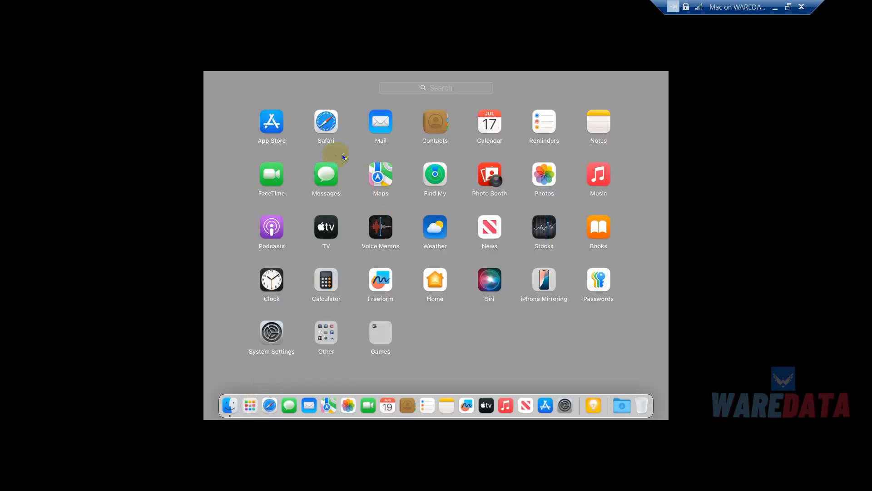
left_click(326, 126)
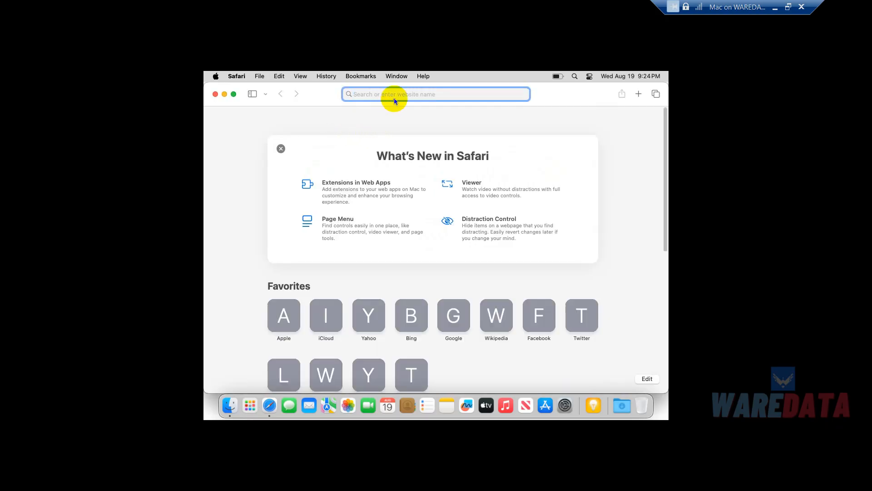
type("google.com/?client=safari&channel=mac_bm — Google")
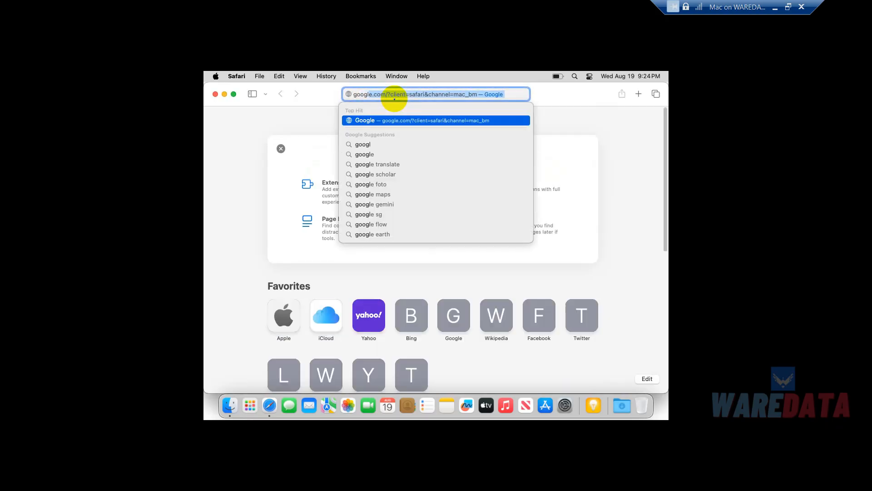
key("Return")
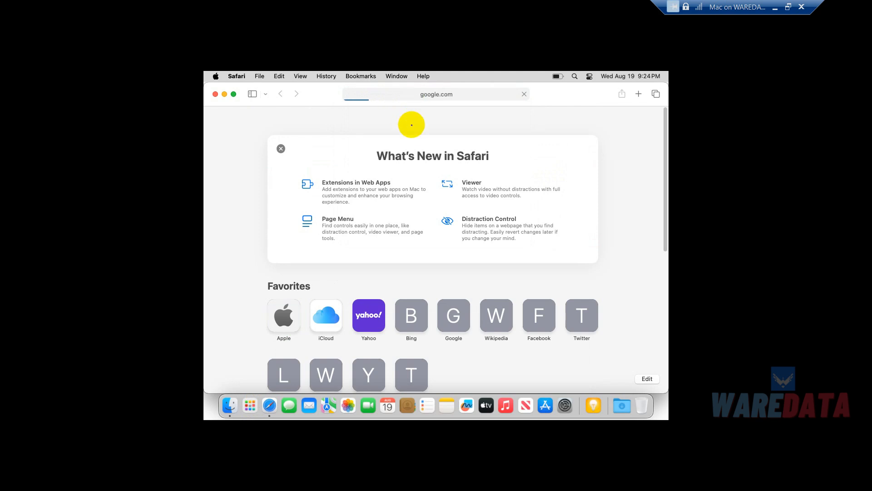
Search Google for waredata.com to test the internet connection, and close the Safari window
left_click(434, 200)
type("wa")
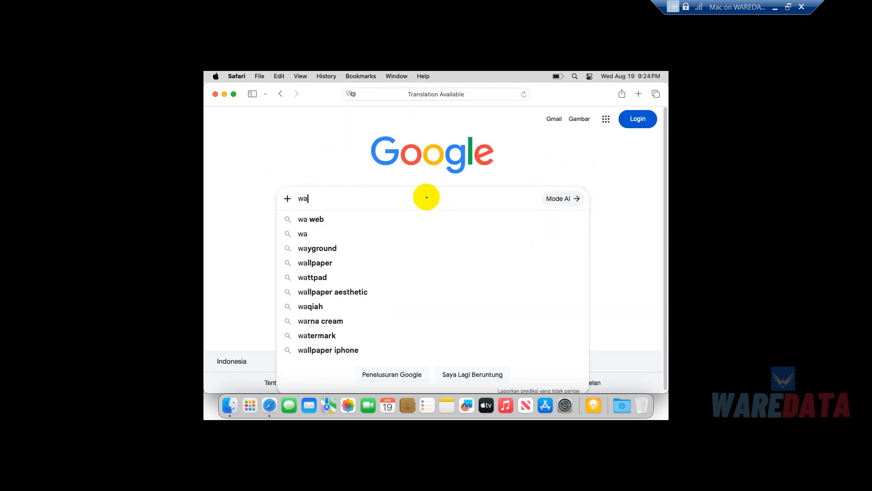
type("redata.com")
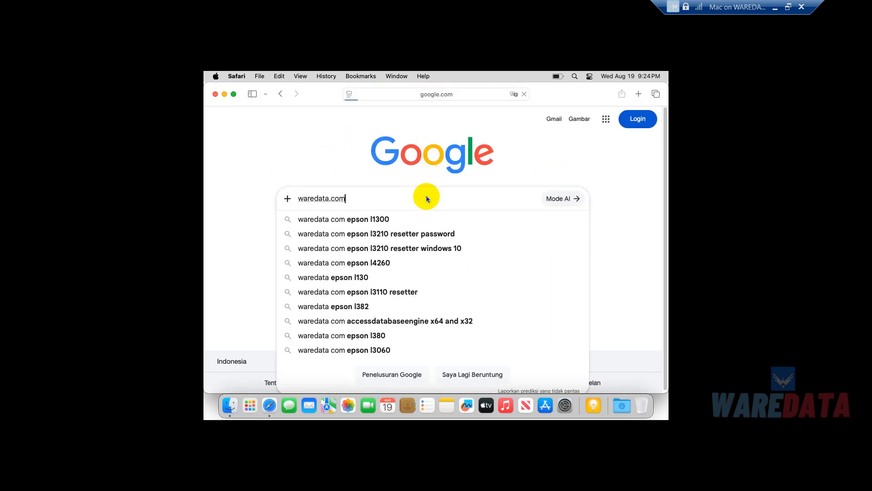
key("Return")
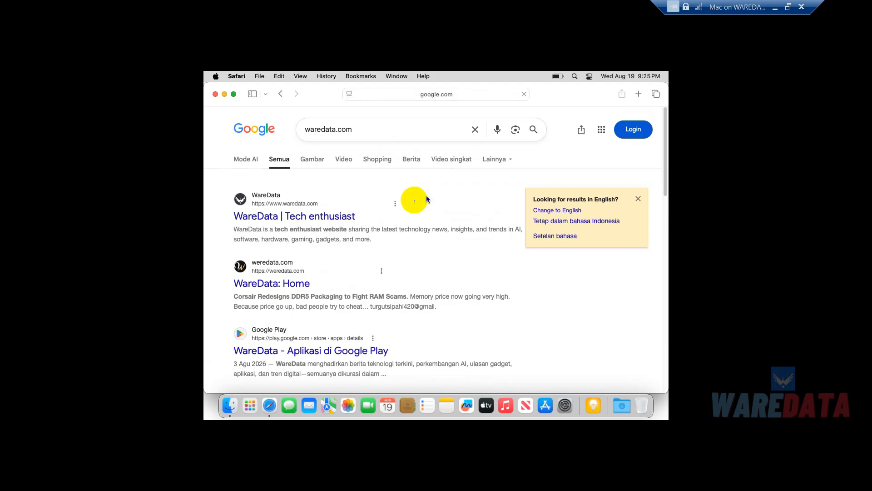
left_click(216, 98)
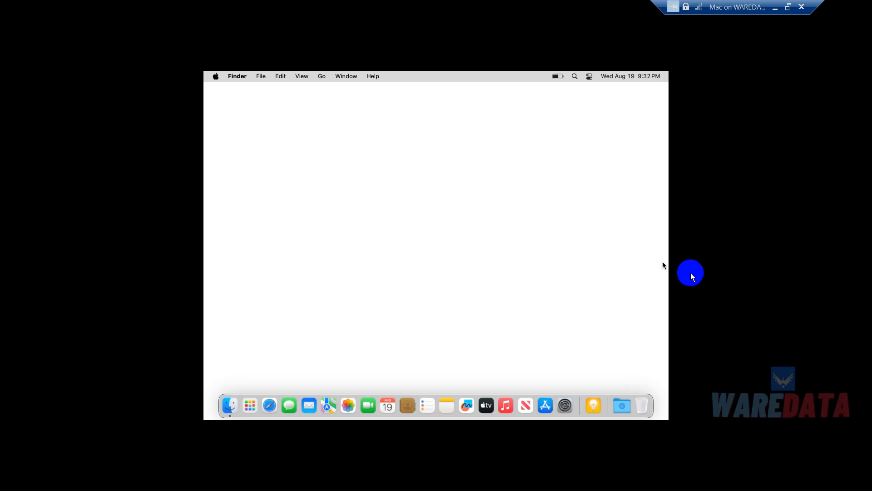
Open the wallpaper options in System Settings, set the desktop wallpaper to the Radial Sky Blue picture, and close the settings window
left_click(569, 405)
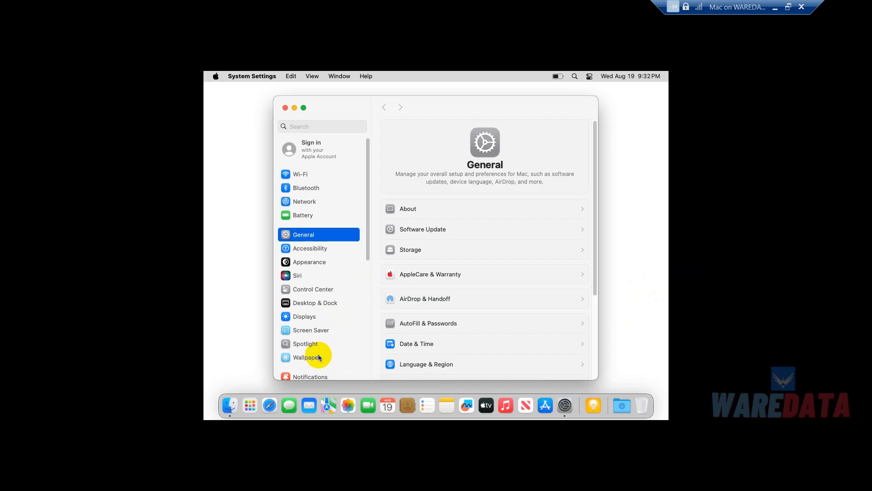
left_click(318, 356)
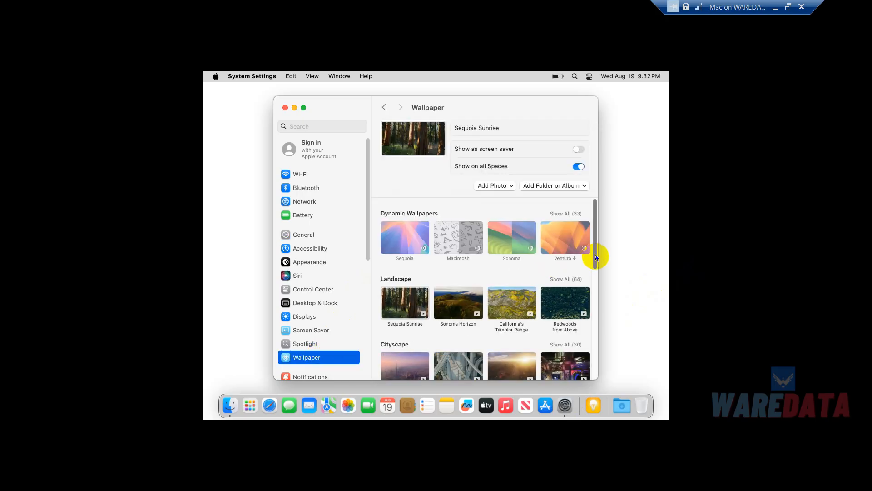
scroll(597, 249, "down", 10)
scroll(600, 313, "down", 4)
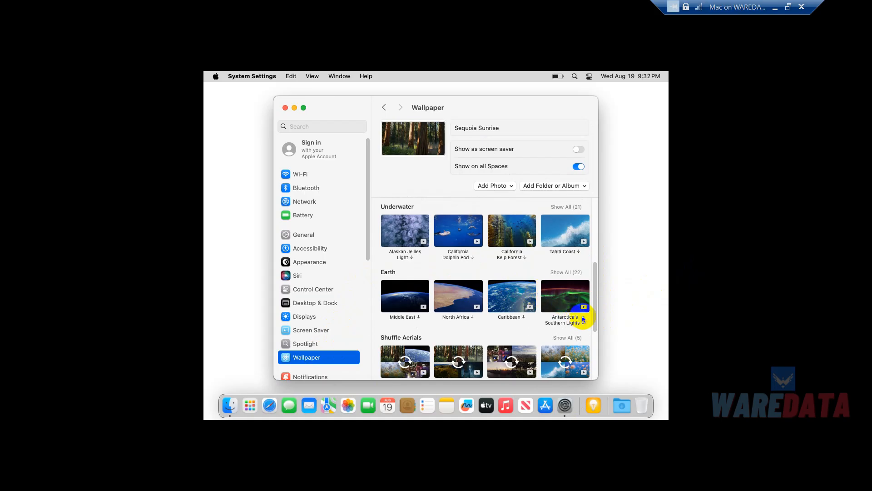
left_click_drag(596, 313, 604, 354)
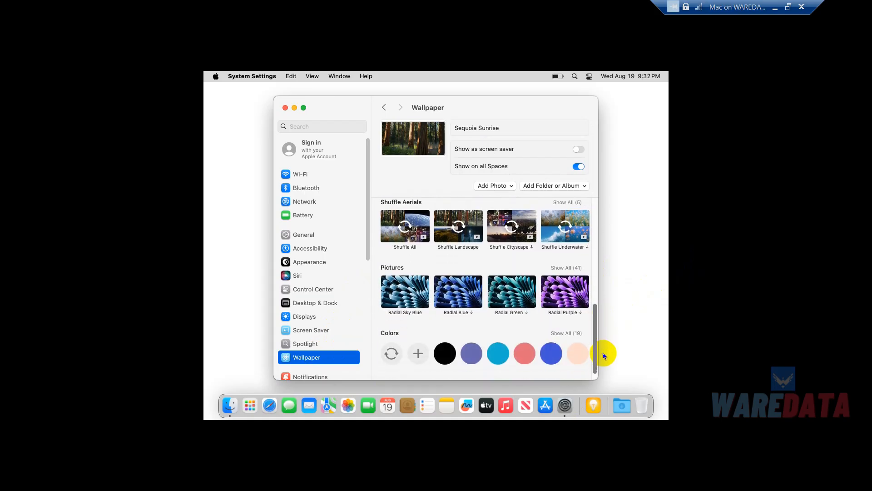
left_click(460, 292)
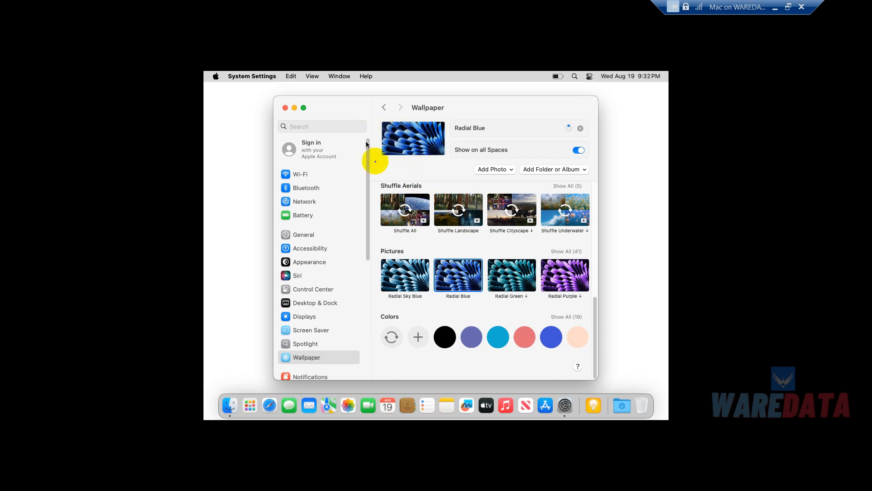
left_click(411, 276)
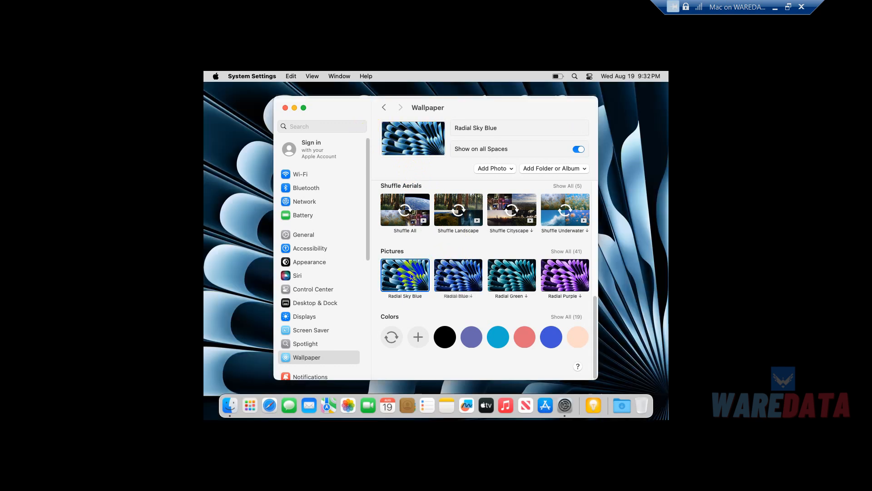
left_click(285, 108)
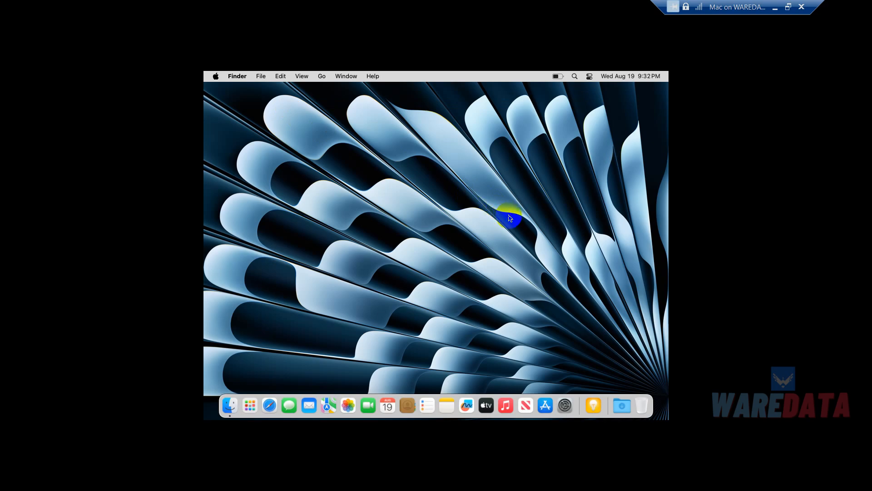